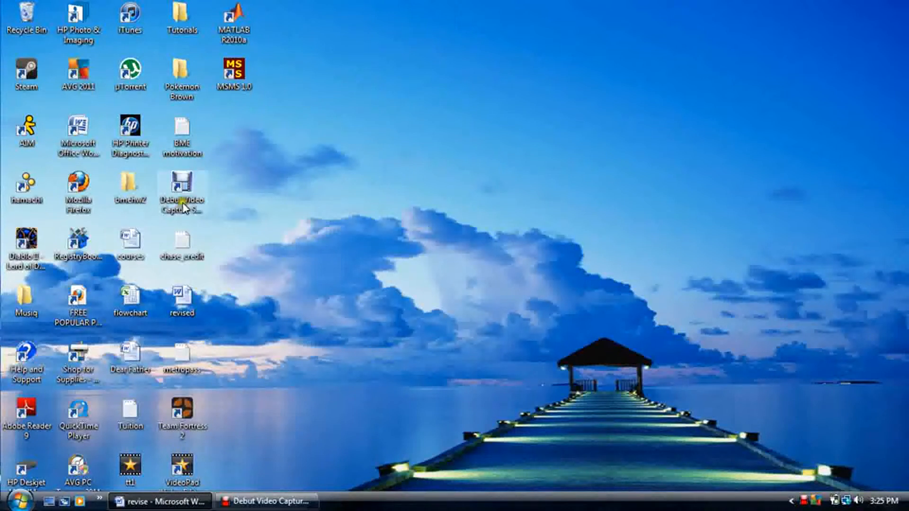
Launch MSMS 1.0 from the desktop and create a new empty model.
double_click(228, 75)
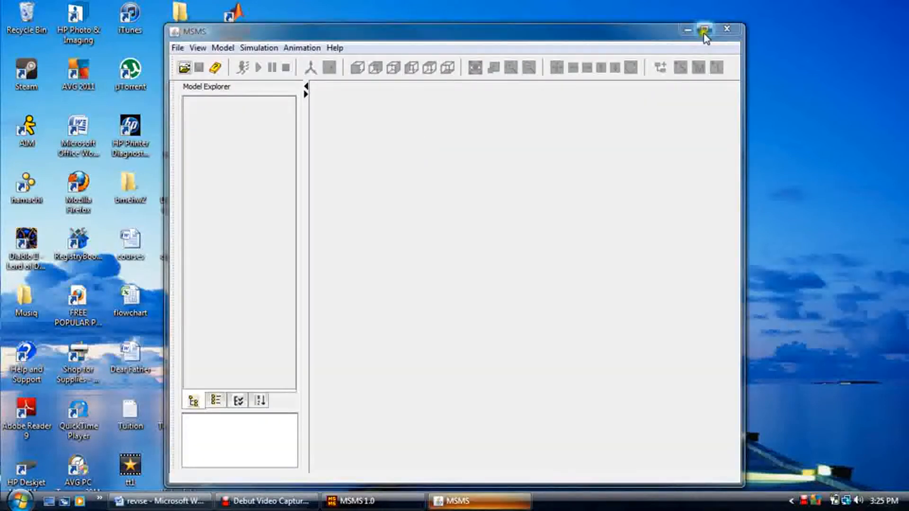
click(703, 30)
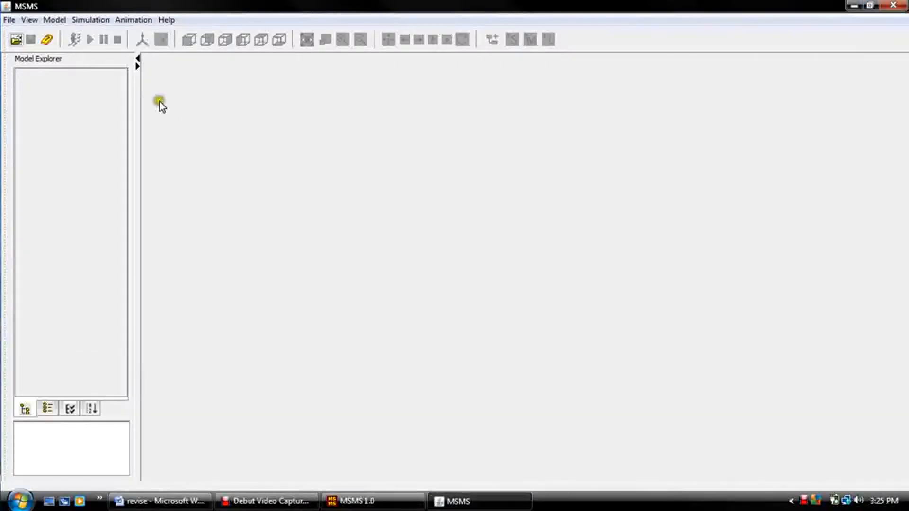
click(9, 20)
click(13, 36)
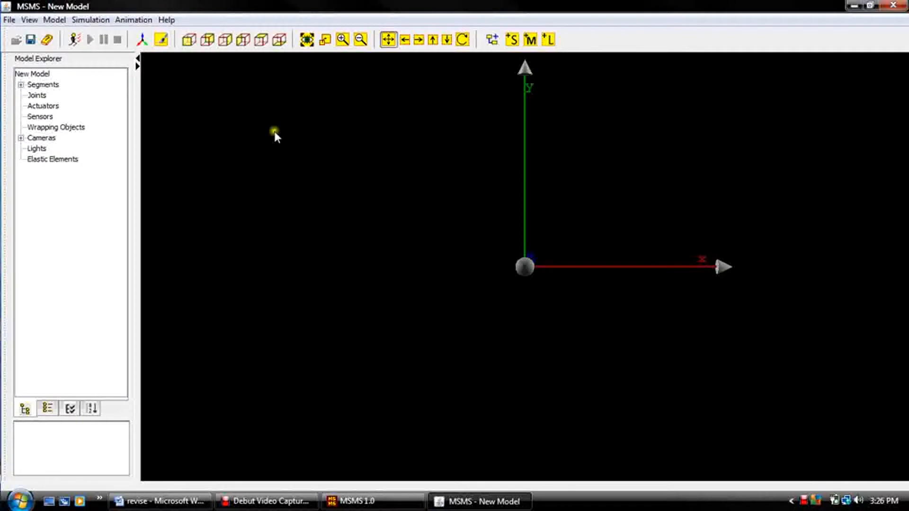
Start a new segment with ground as its parent and a Pin/Revolute attachment joint named Shoulder.
click(512, 42)
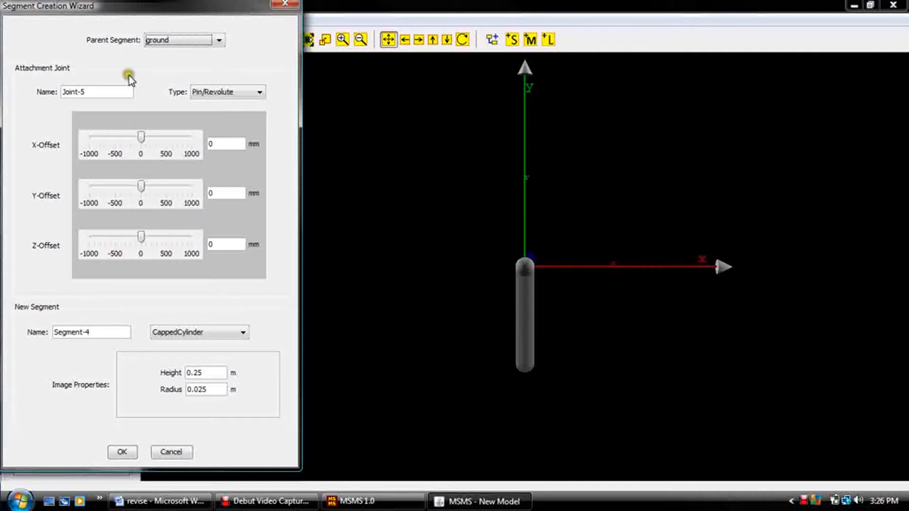
click(156, 40)
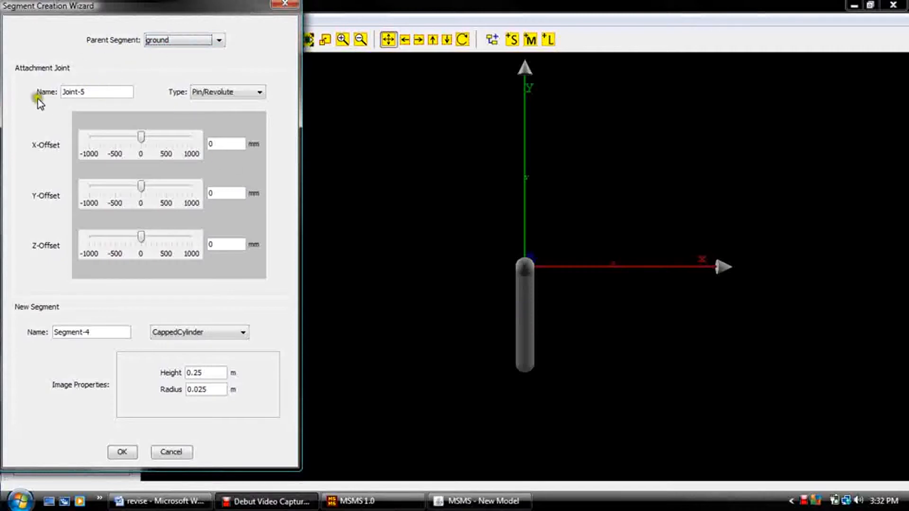
click(82, 94)
double_click(81, 93)
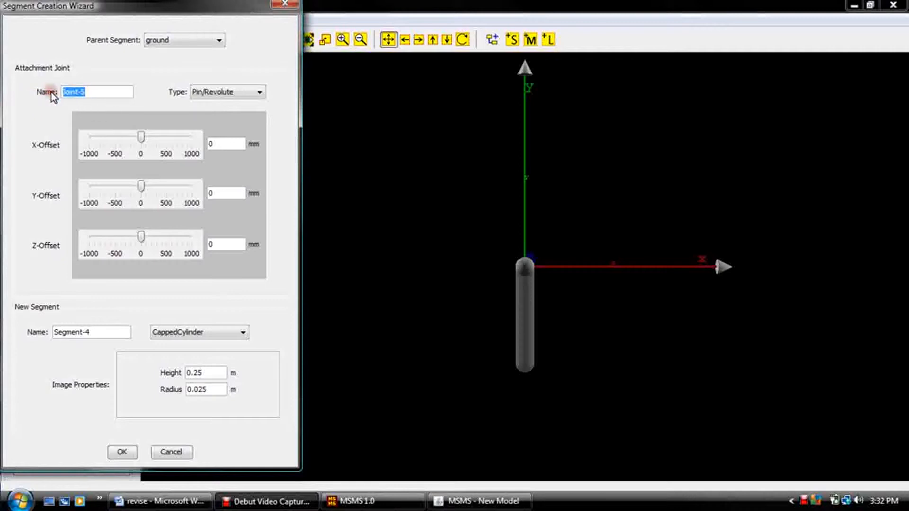
text(Shoulder)
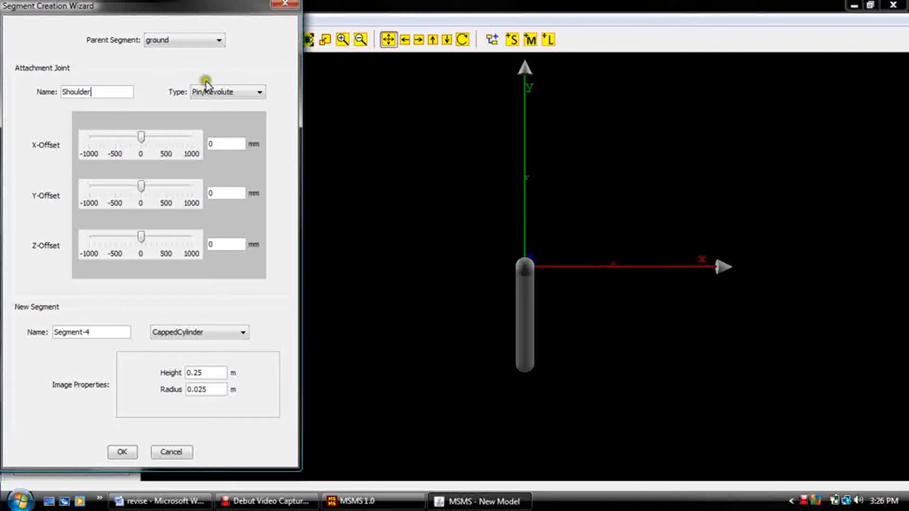
click(218, 93)
Name the new segment Humerus and set its image shape to Mesh.
drag(96, 332, 37, 330)
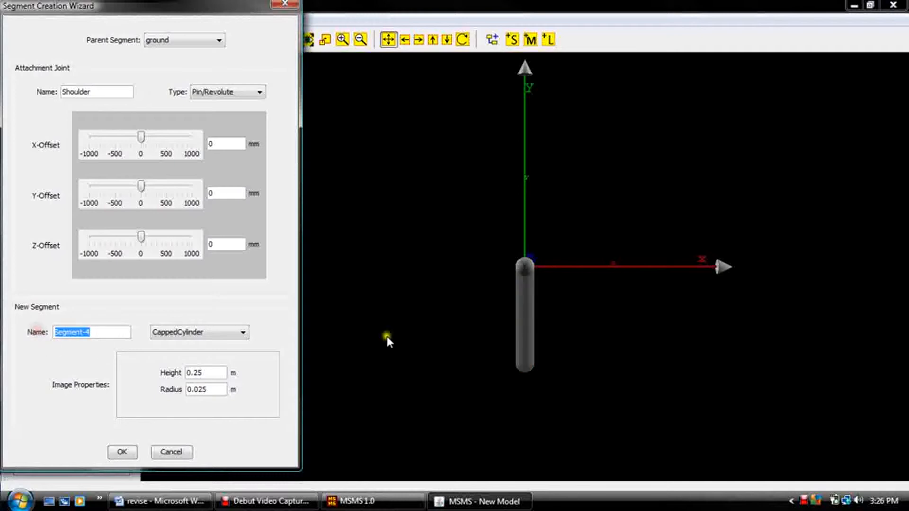
text(Humerus)
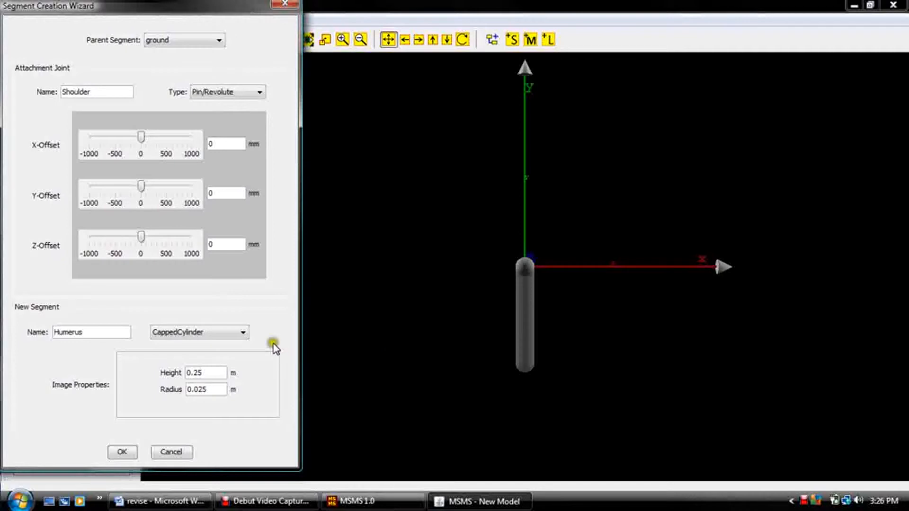
click(243, 335)
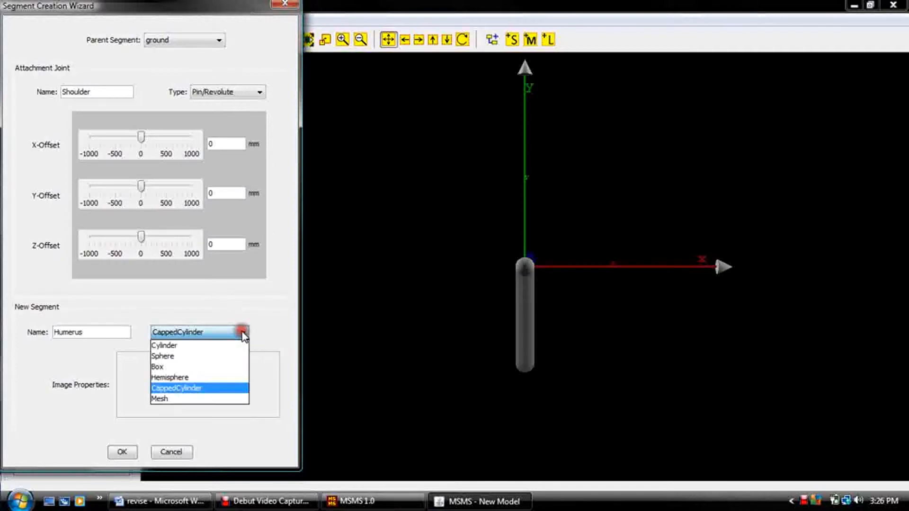
click(211, 400)
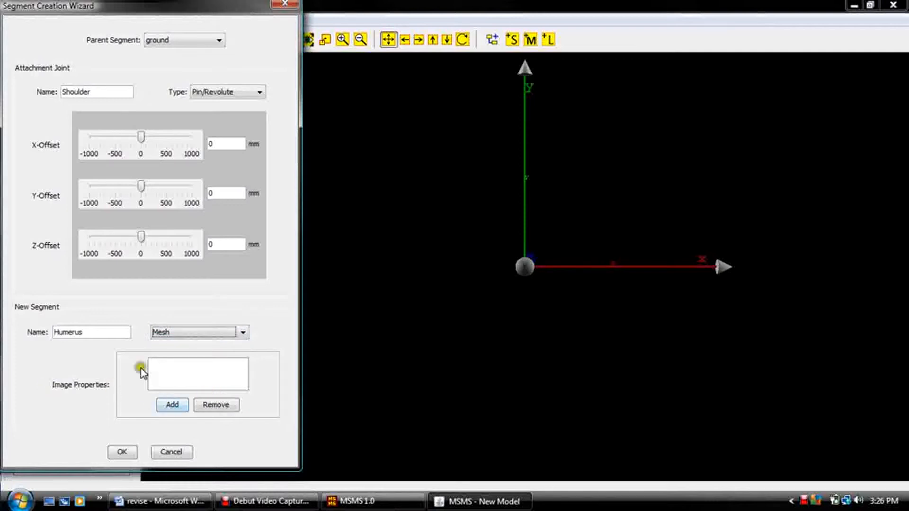
Add the r_humerus.asc mesh from the "T3 - Building a Model with complex Muscle Path" folder in the desktop Tutorials folder and create the segment.
click(172, 406)
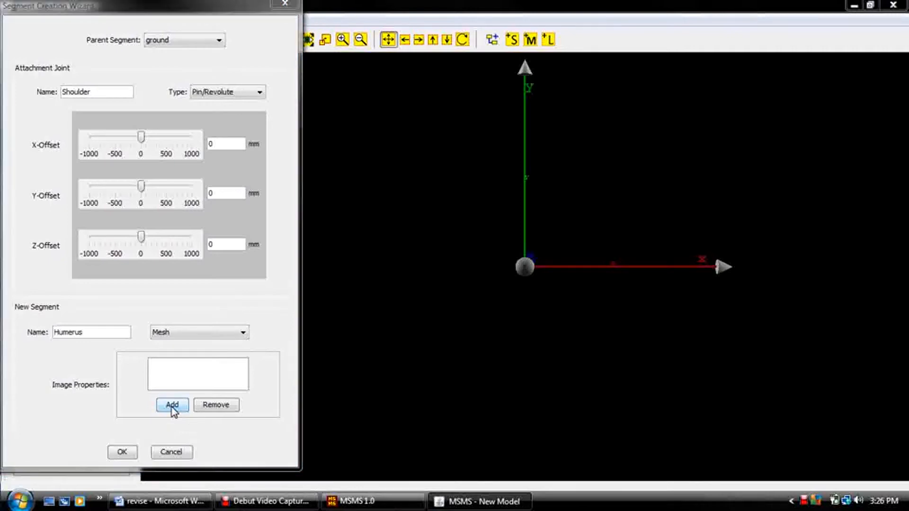
click(290, 336)
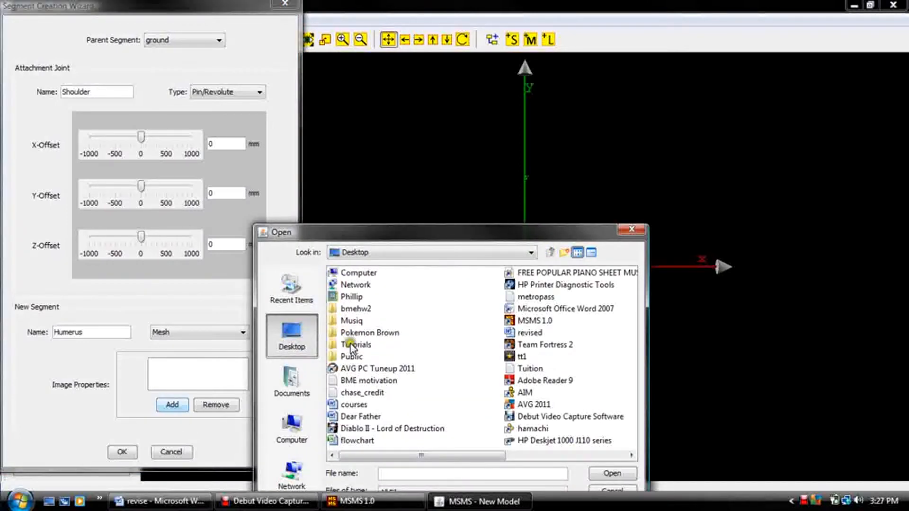
click(351, 348)
double_click(351, 347)
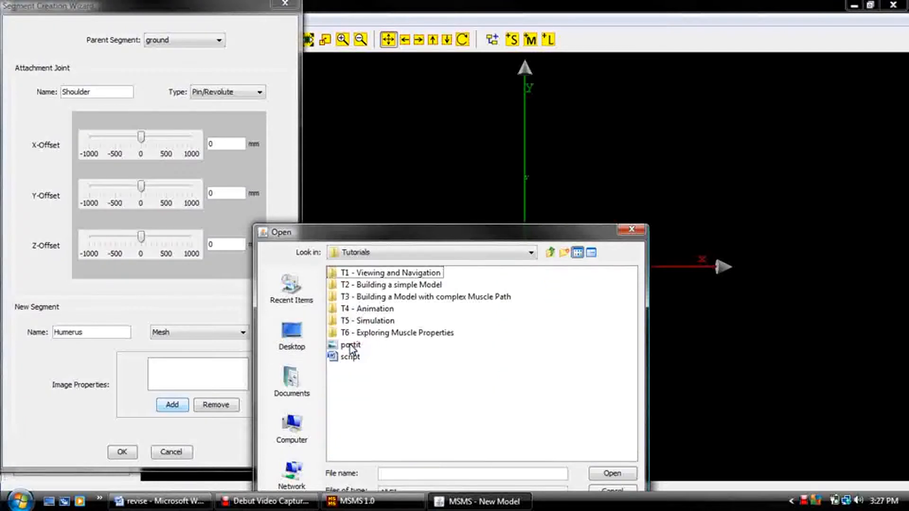
click(363, 301)
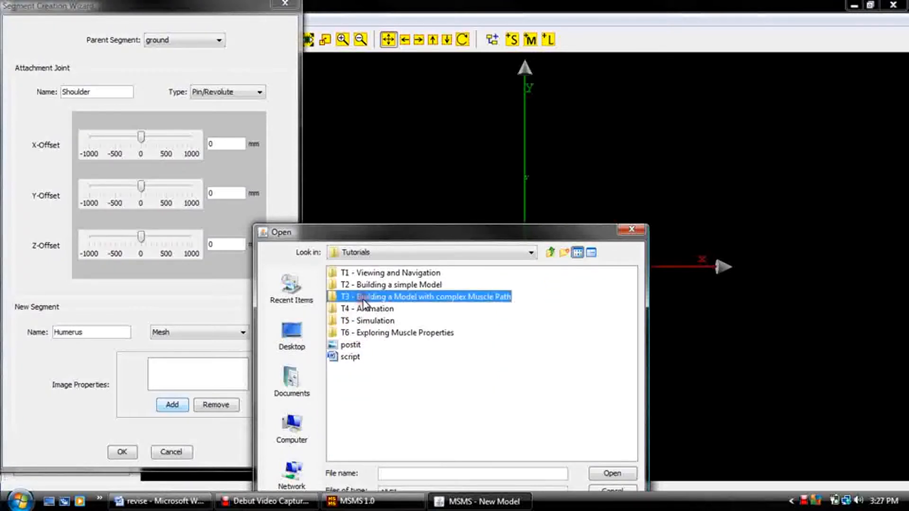
click(335, 300)
double_click(336, 302)
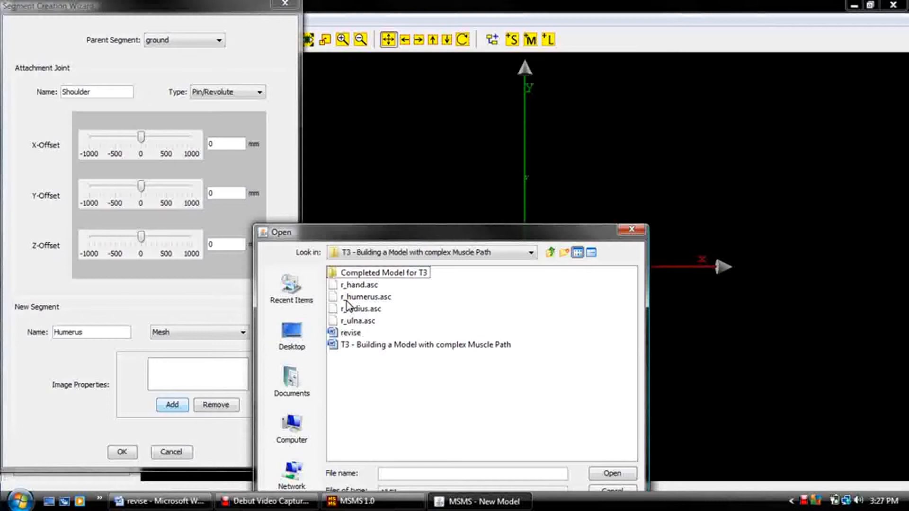
click(346, 300)
click(610, 474)
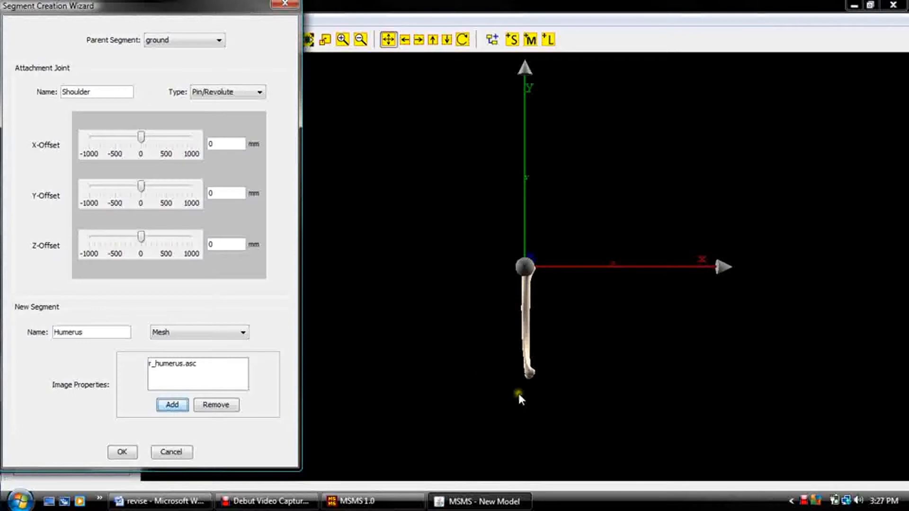
click(126, 452)
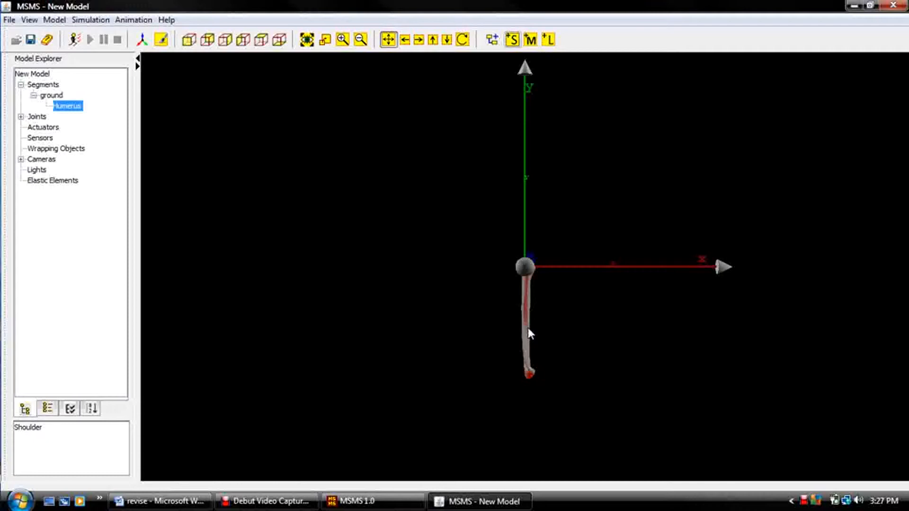
Set the rotation about the x-axis to 8 degrees for the Humerus segment's Image-0 and save its properties.
double_click(525, 314)
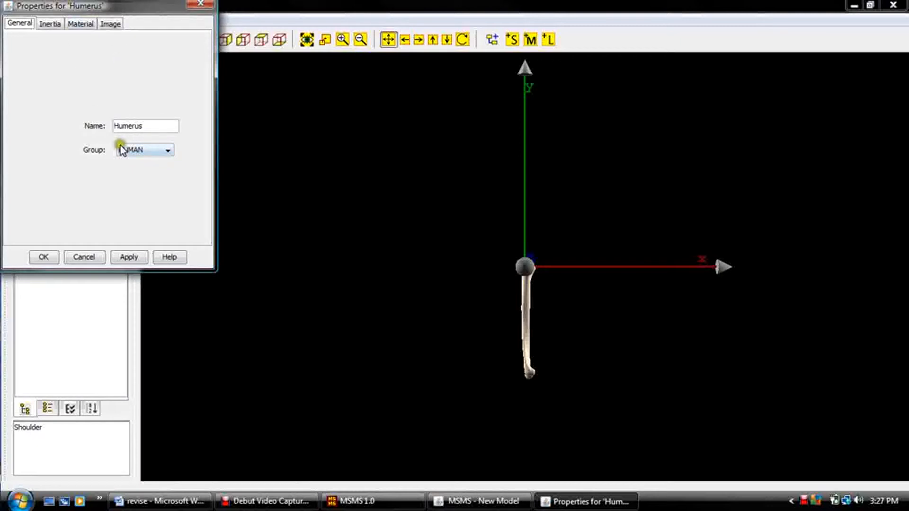
click(110, 24)
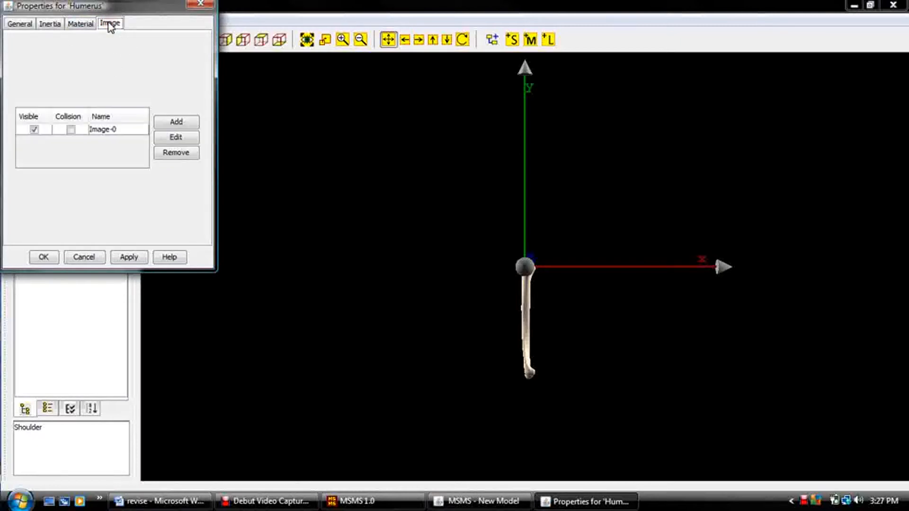
click(107, 131)
click(163, 138)
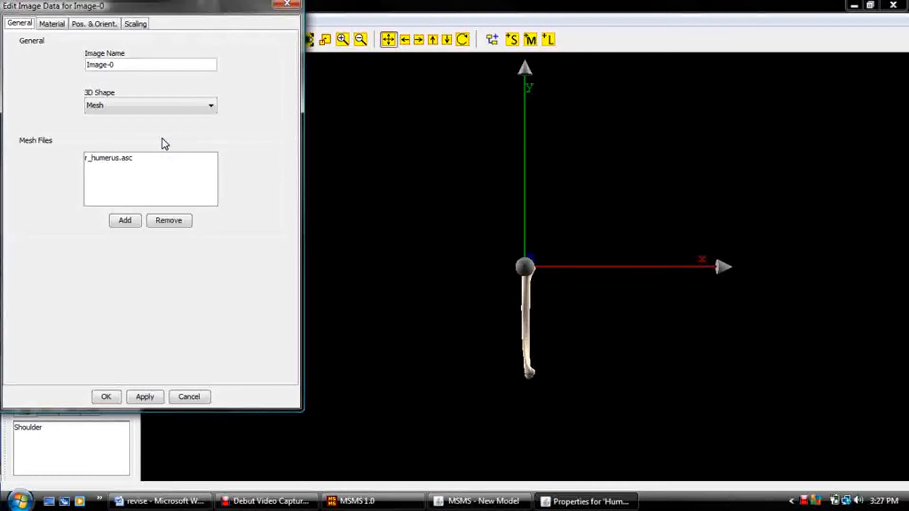
click(96, 24)
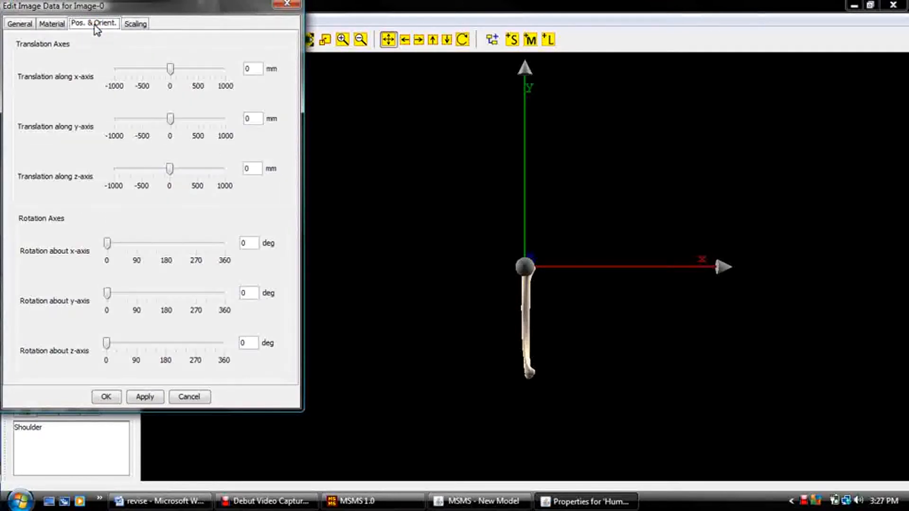
click(244, 243)
key(BackSpace)
text(8)
click(143, 396)
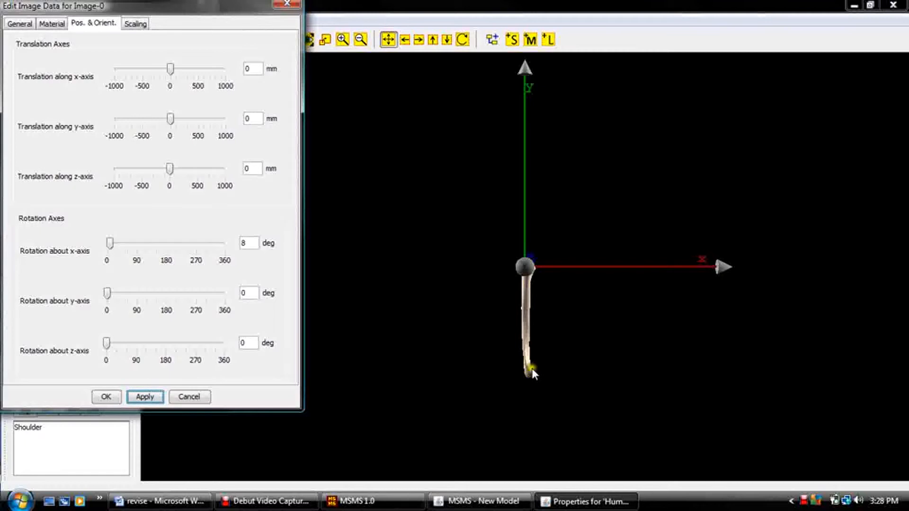
click(106, 397)
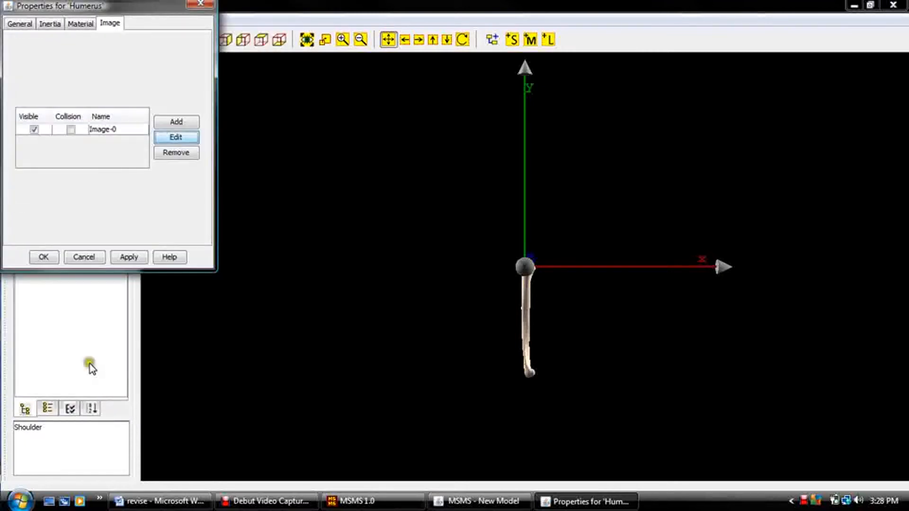
click(41, 257)
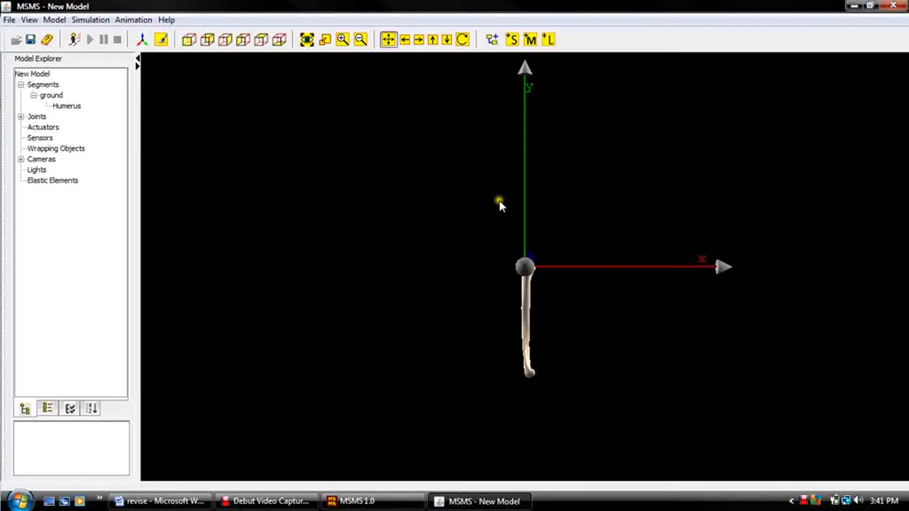
Start adding a Segment component with Humerus as its parent and a Pin/Revolute attachment joint.
click(492, 42)
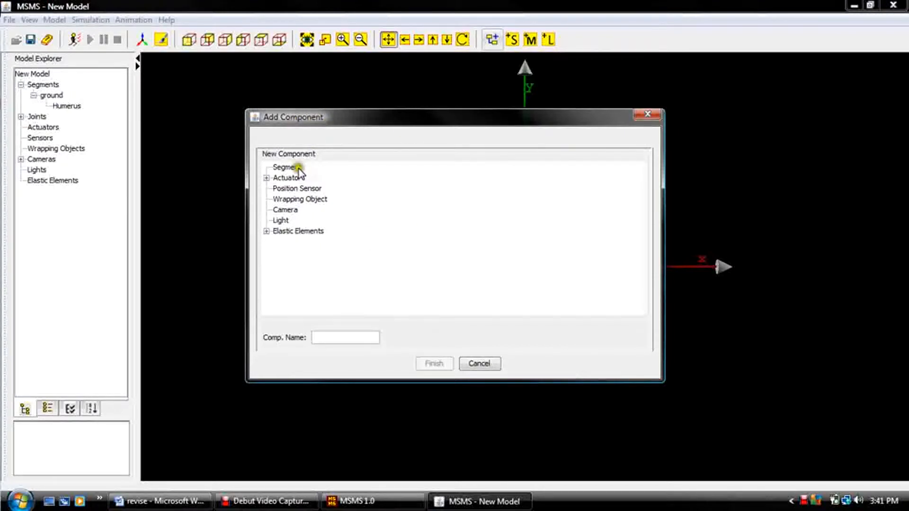
click(287, 168)
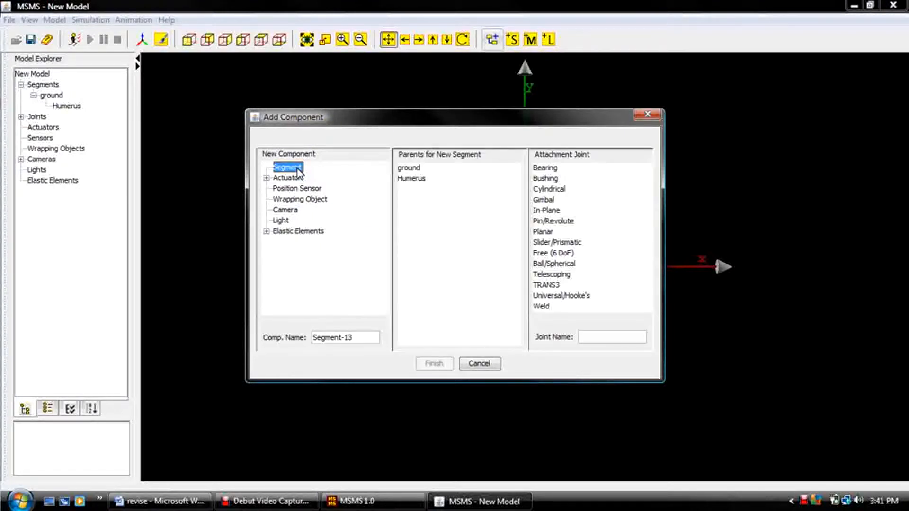
click(413, 179)
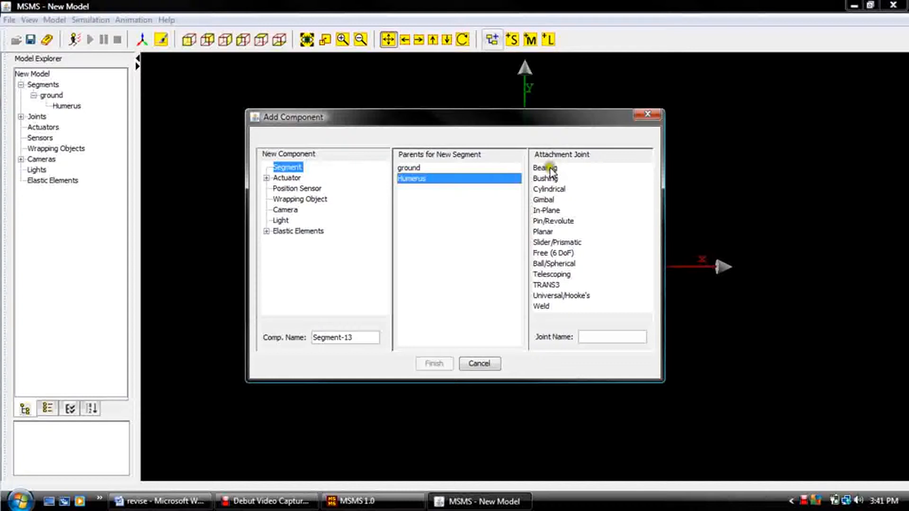
click(549, 221)
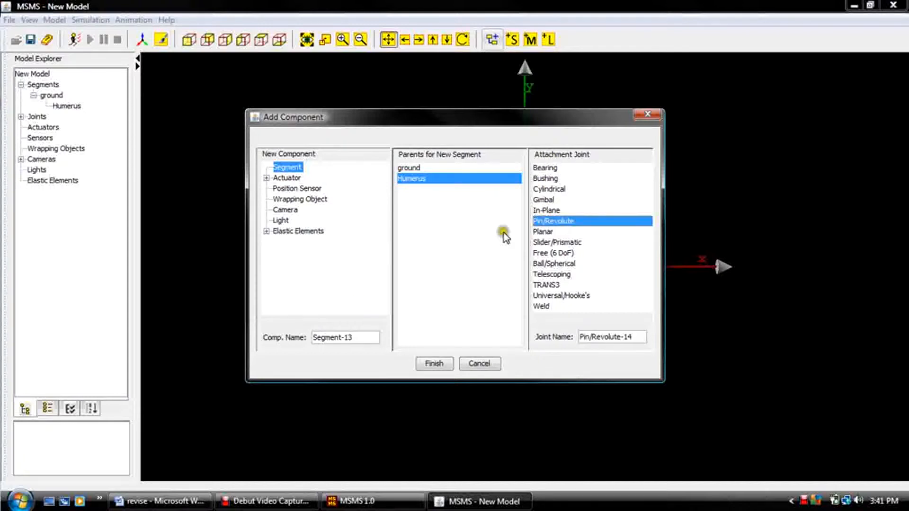
Name the new component Ulna and its joint Elbow, and finish adding the segment.
drag(365, 337, 302, 332)
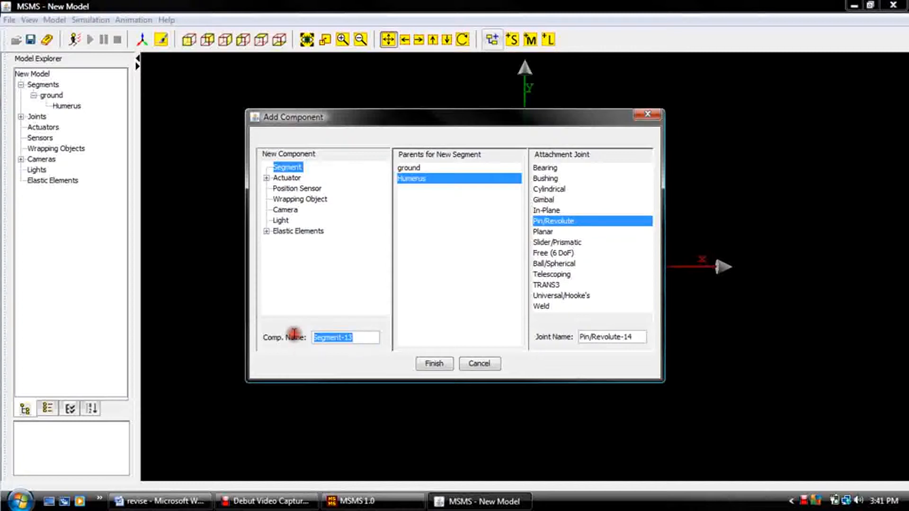
text(Ulnas)
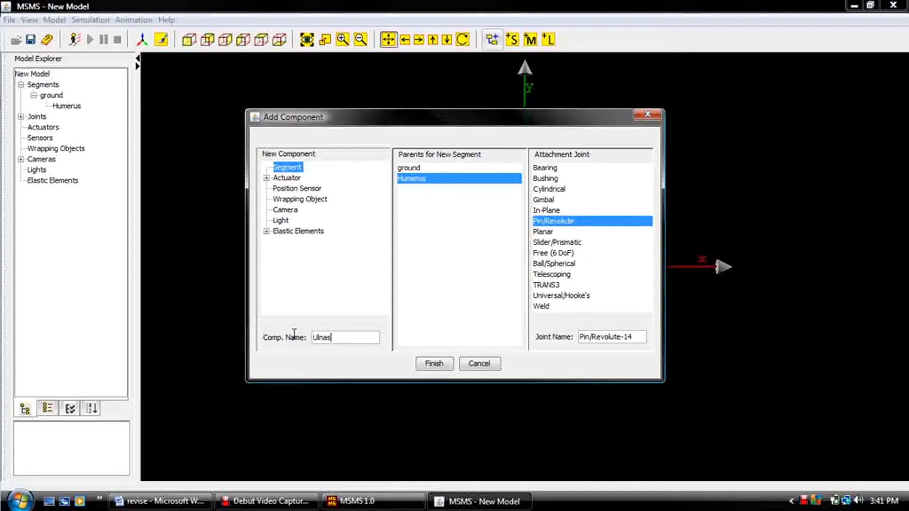
key(BackSpace)
drag(633, 337, 563, 339)
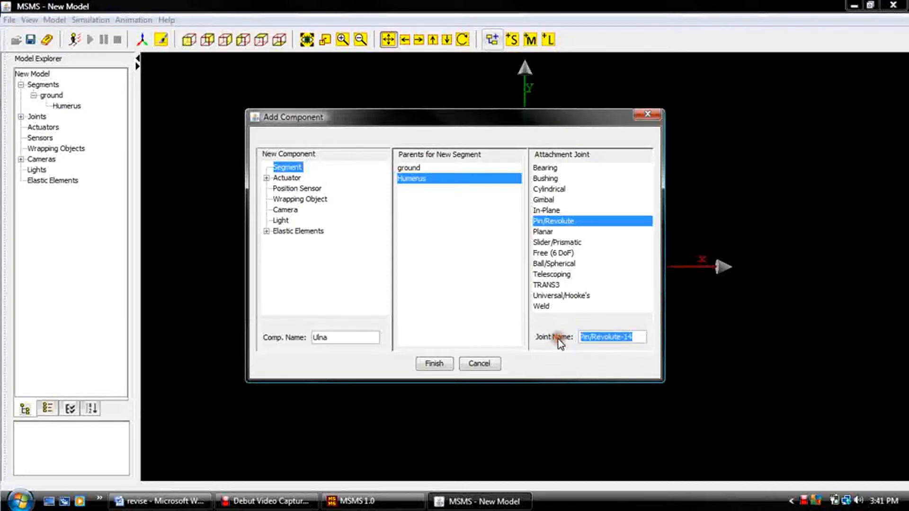
text(E)
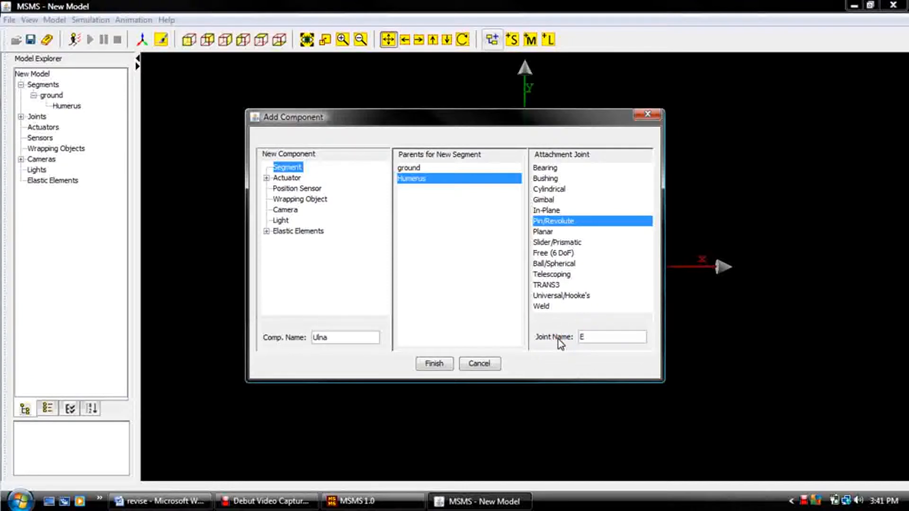
text(lbow)
click(482, 357)
click(434, 363)
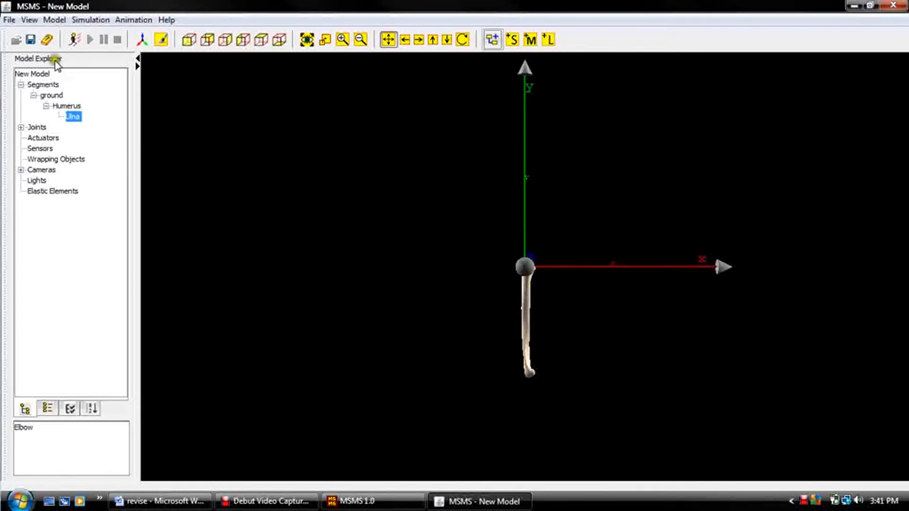
Add a mesh image named Ulna to the Ulna segment, using the r_ulna.asc file.
click(72, 119)
click(535, 443)
click(74, 117)
double_click(75, 117)
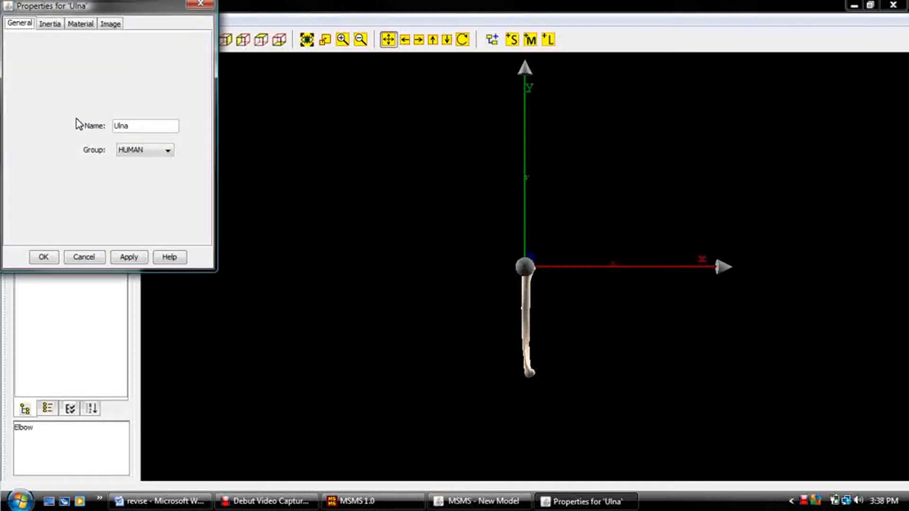
click(110, 23)
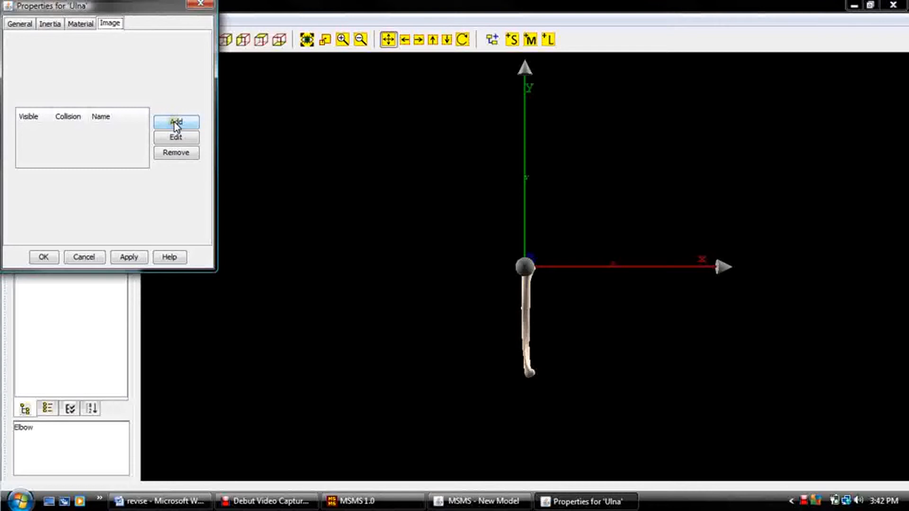
click(175, 122)
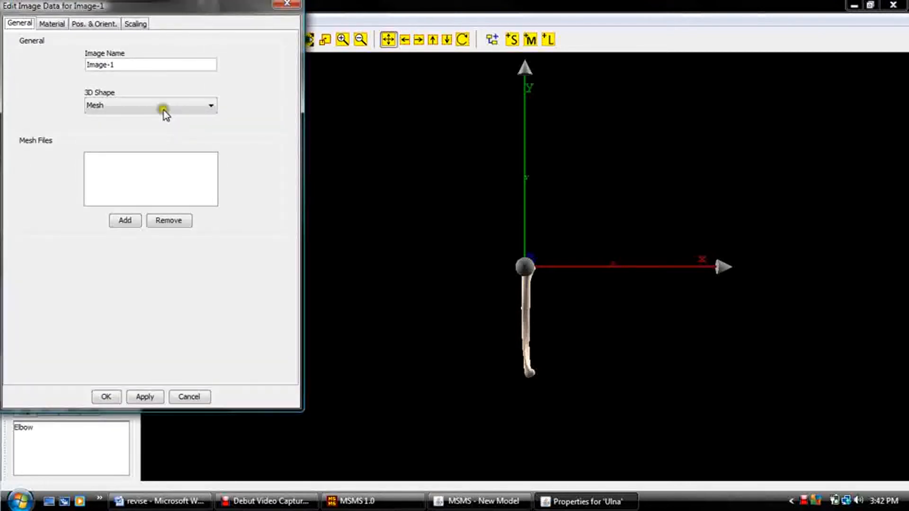
drag(192, 65, 71, 66)
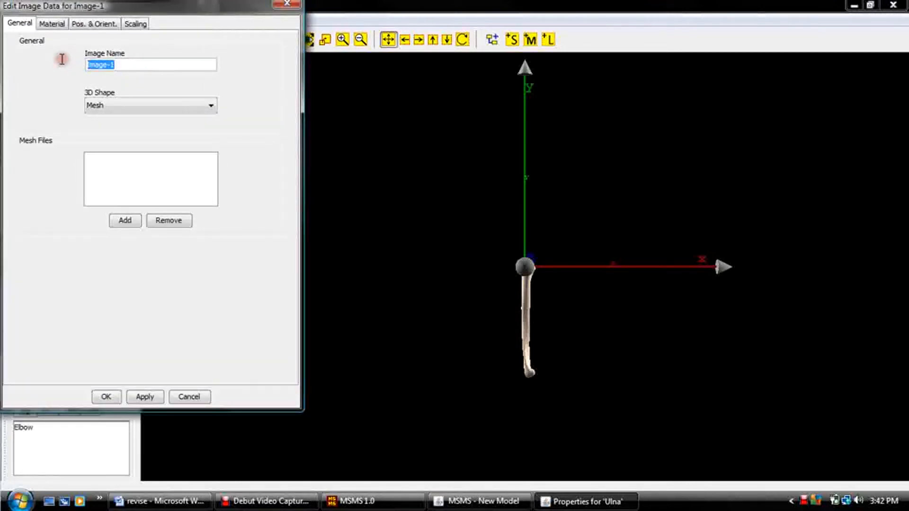
text(Ulna)
click(125, 220)
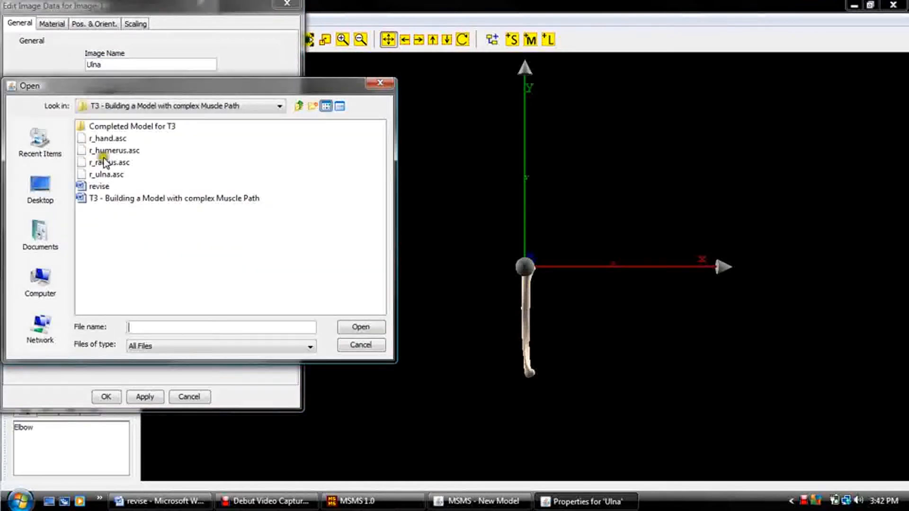
click(107, 174)
click(354, 327)
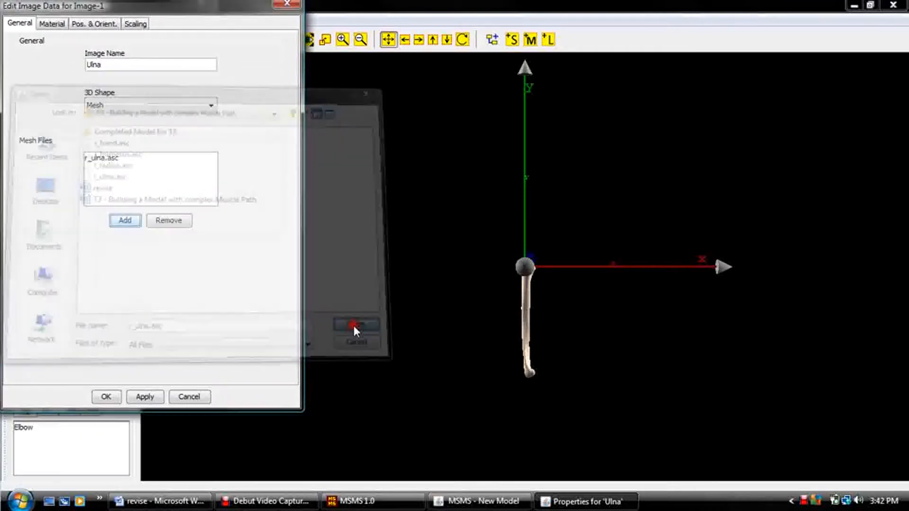
click(106, 397)
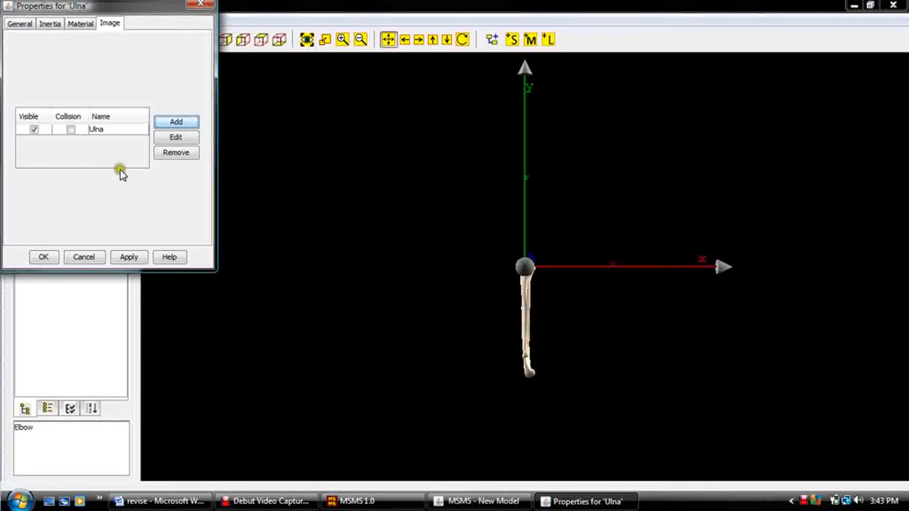
Add a second mesh image named Radius to the Ulna segment, using the r_radius.asc file.
click(176, 125)
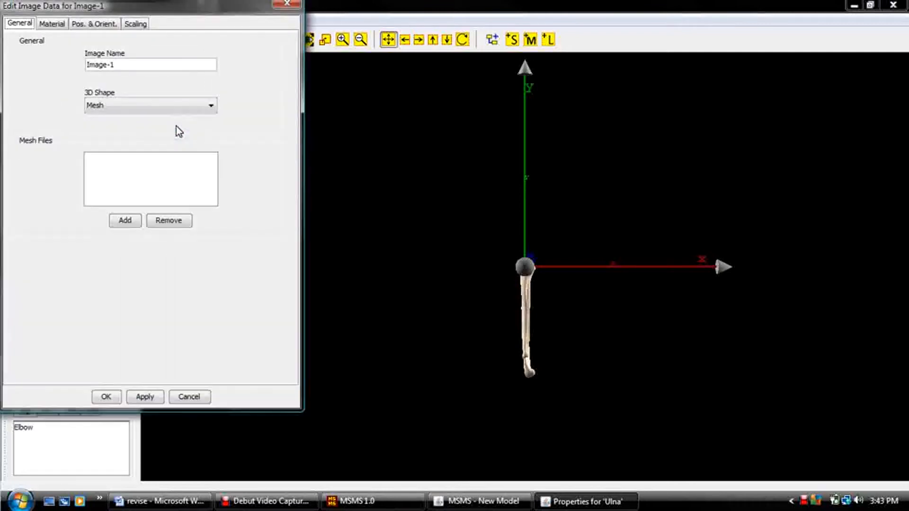
drag(125, 65, 56, 65)
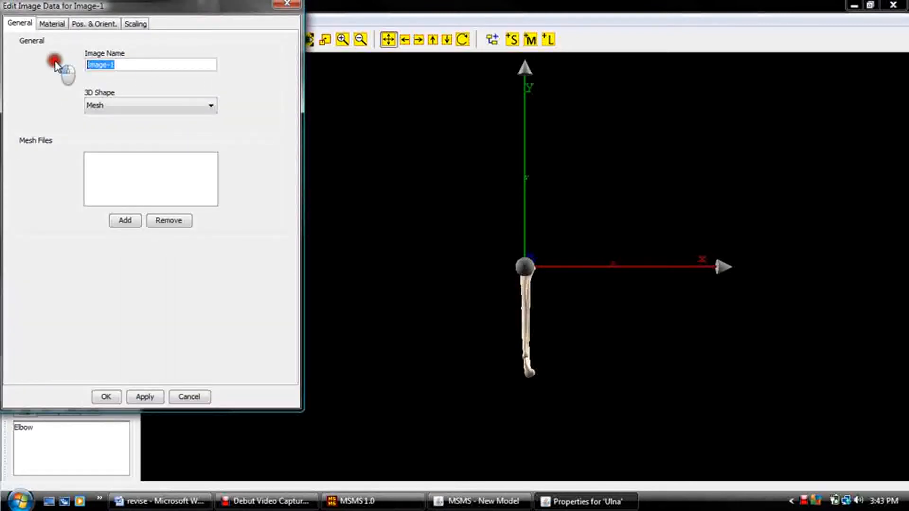
text(Radius)
click(124, 224)
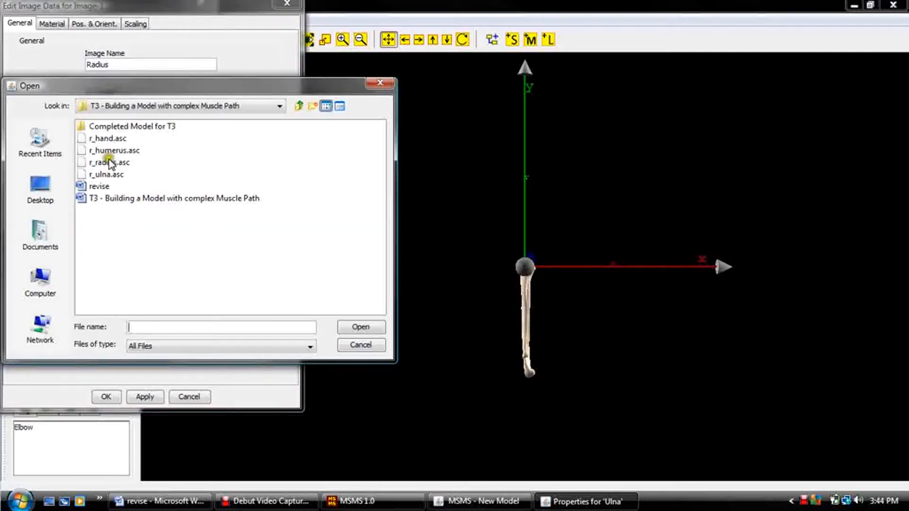
click(109, 162)
click(358, 326)
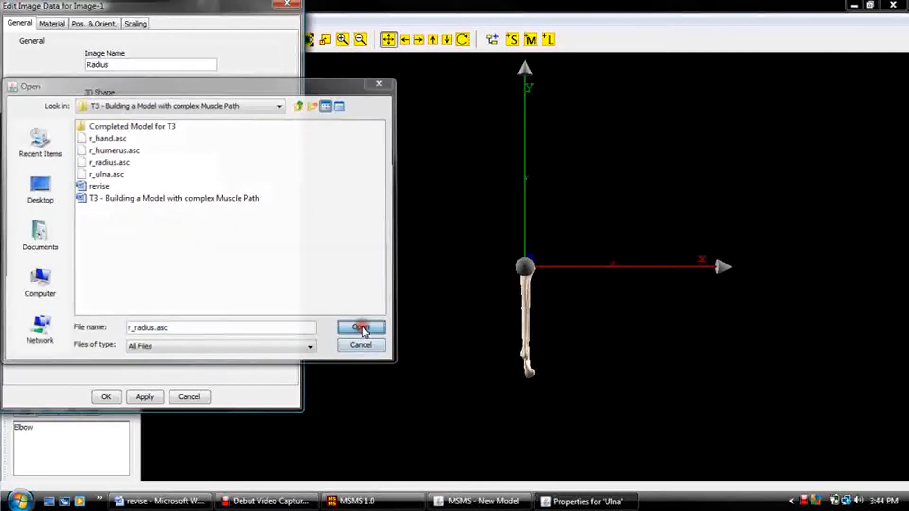
click(101, 397)
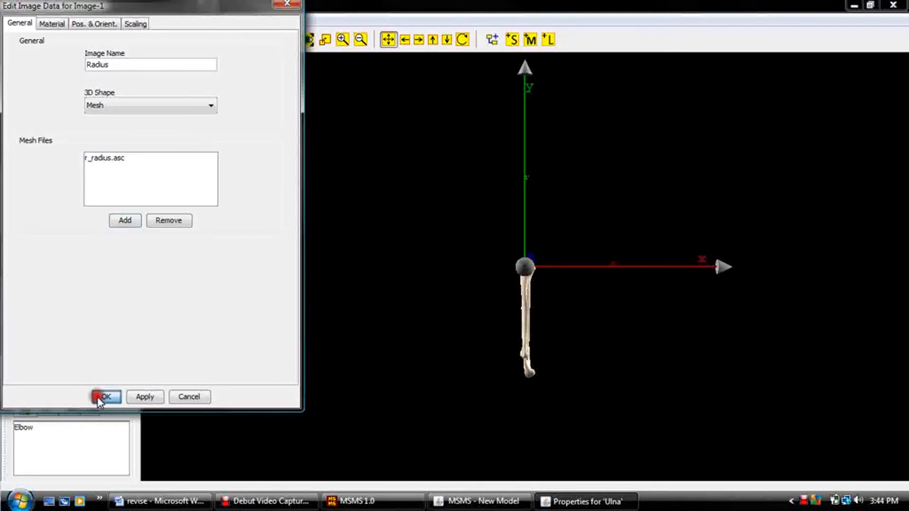
Add a third mesh image named Hand with the r_hand.asc file and save the Ulna segment's properties.
click(168, 123)
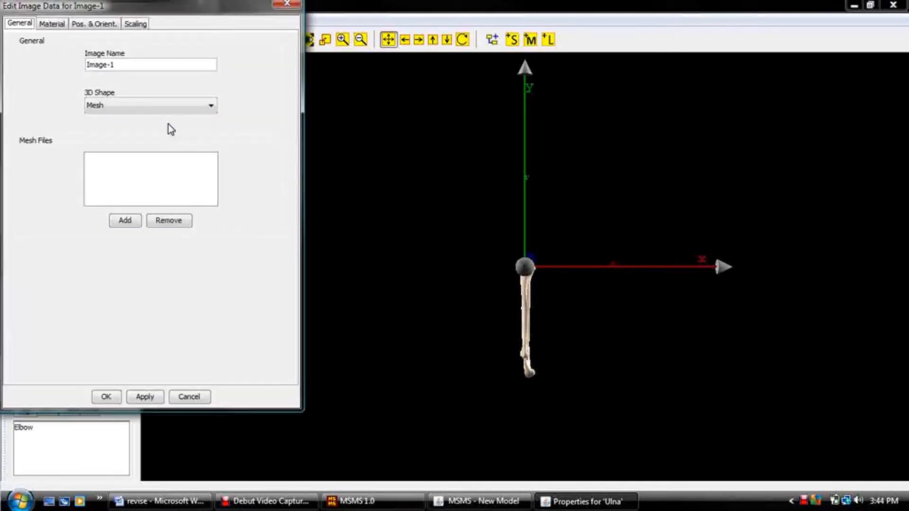
drag(136, 64, 65, 65)
text(Hand)
click(125, 222)
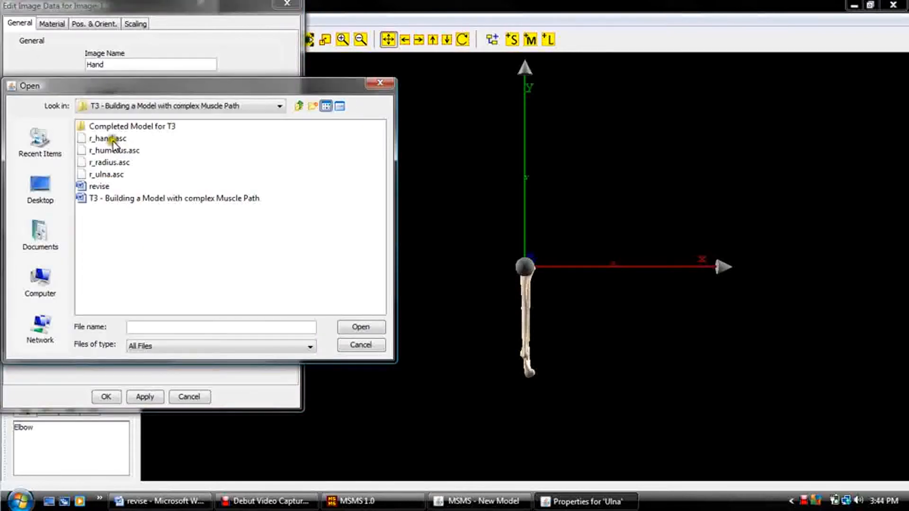
click(112, 138)
click(353, 327)
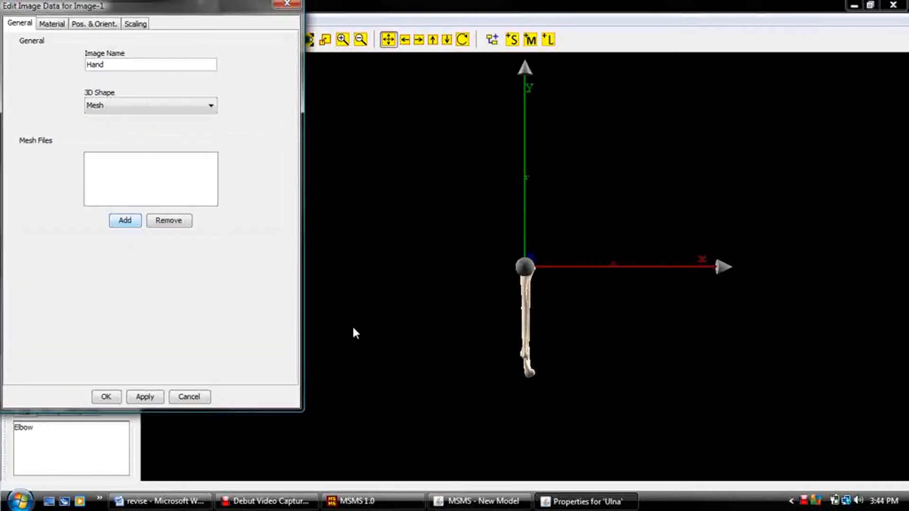
click(105, 397)
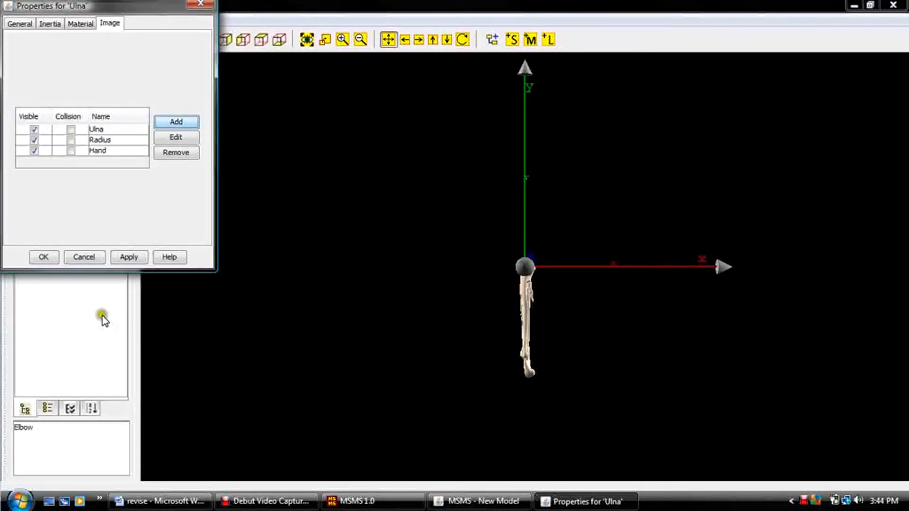
click(43, 256)
click(42, 257)
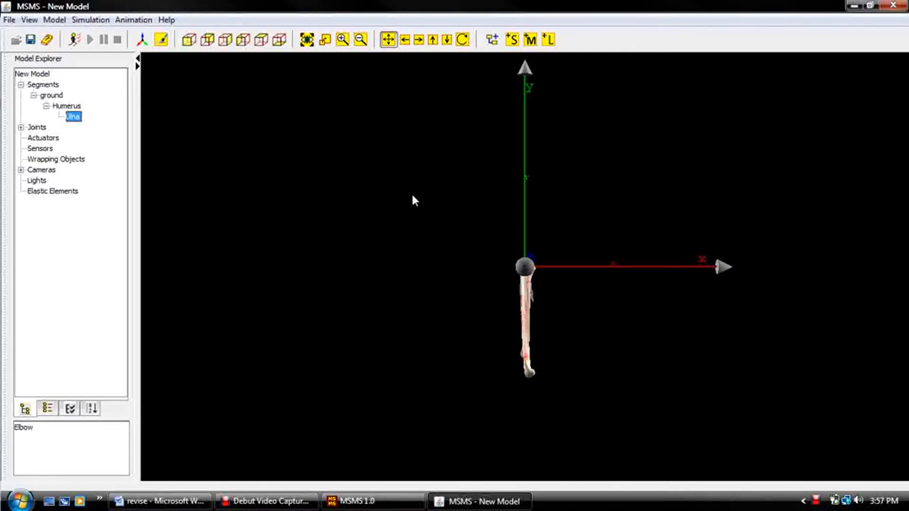
Set the translation along the z-axis to -40 mm for the Ulna segment's Ulna image.
double_click(73, 116)
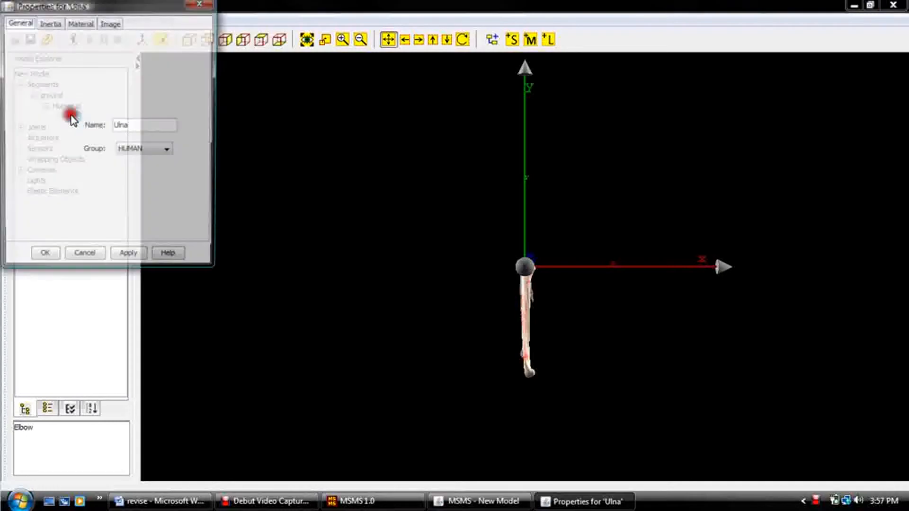
click(112, 24)
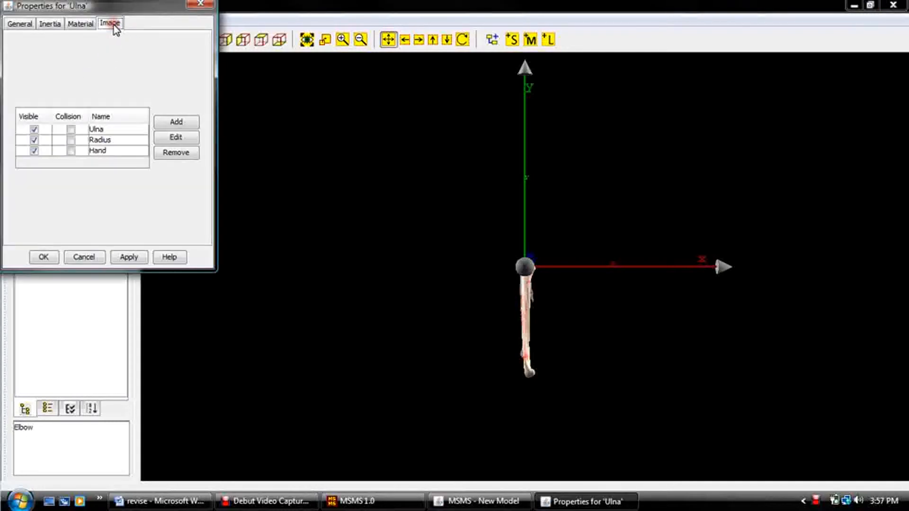
click(107, 129)
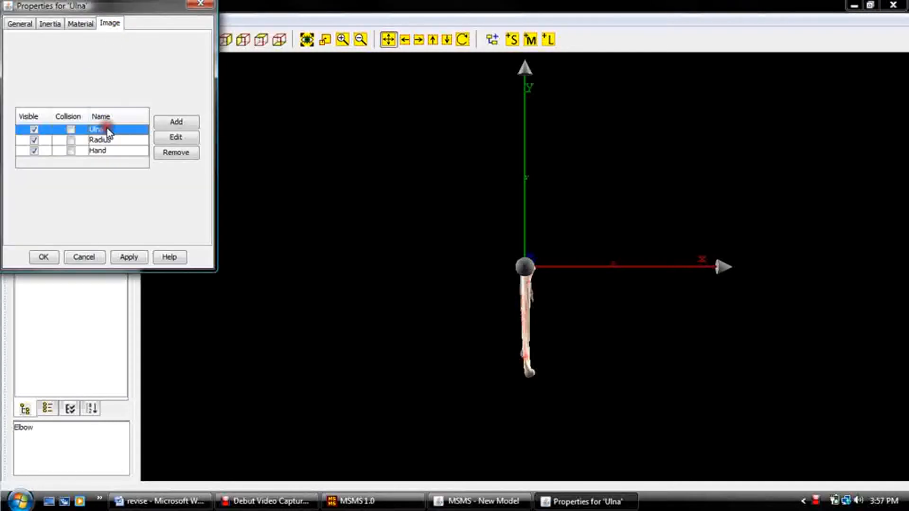
click(170, 142)
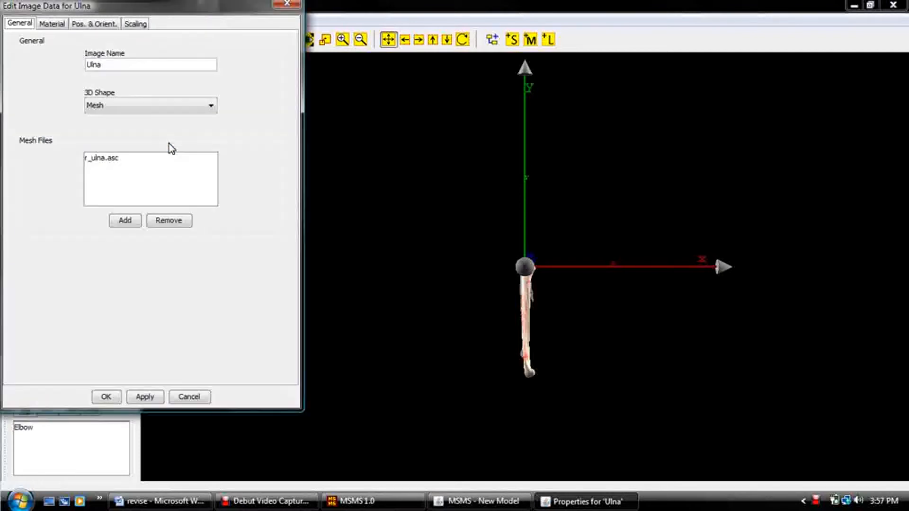
click(93, 27)
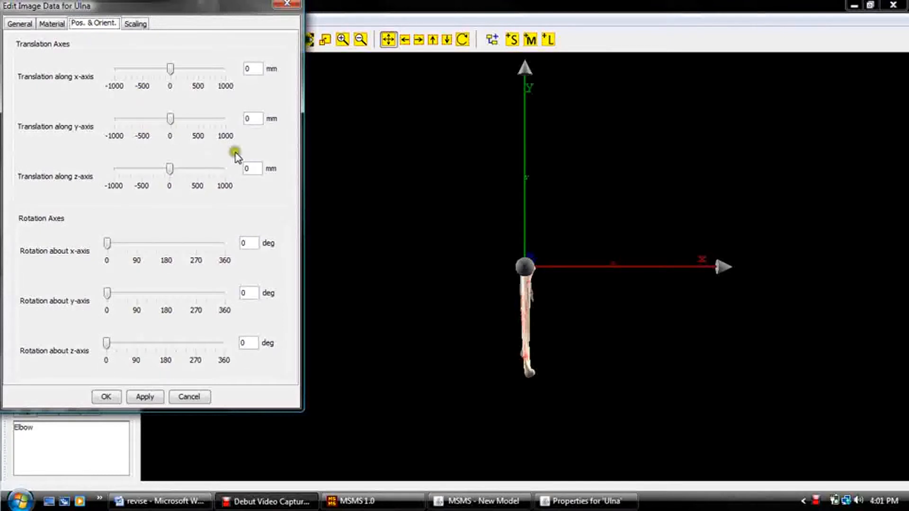
click(244, 170)
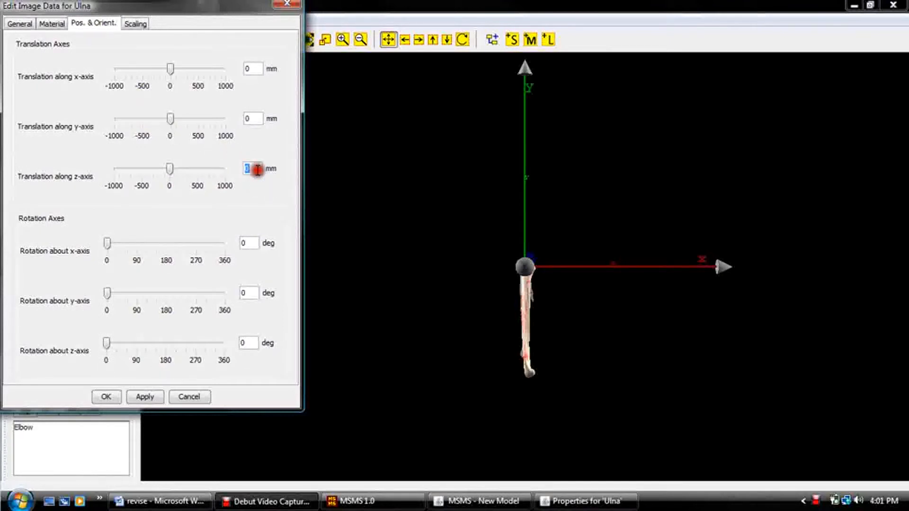
text(-40)
click(104, 398)
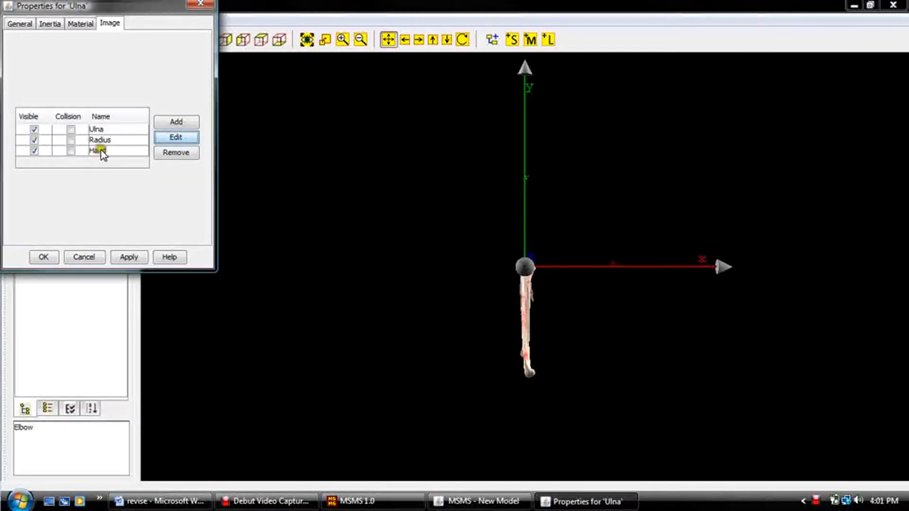
Set the Radius image's translation to -18 mm along the y-axis and 27 mm along the z-axis.
click(102, 141)
click(170, 137)
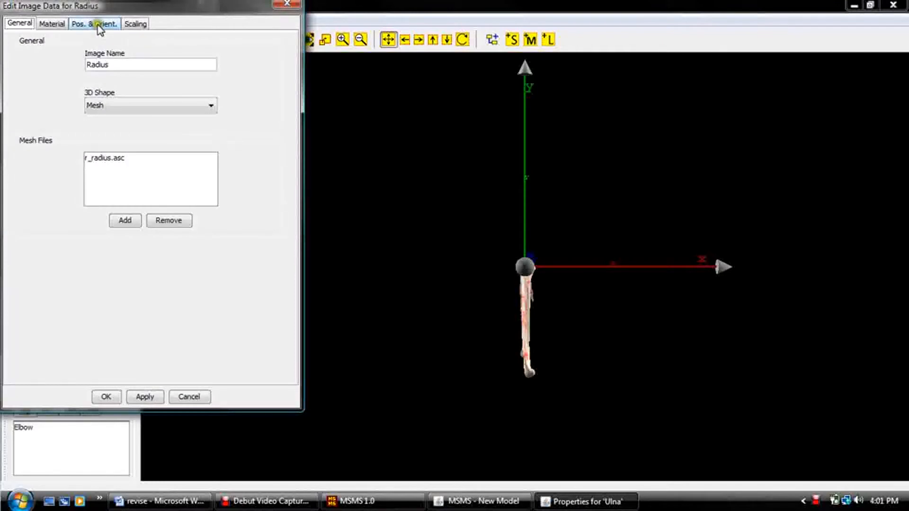
click(98, 24)
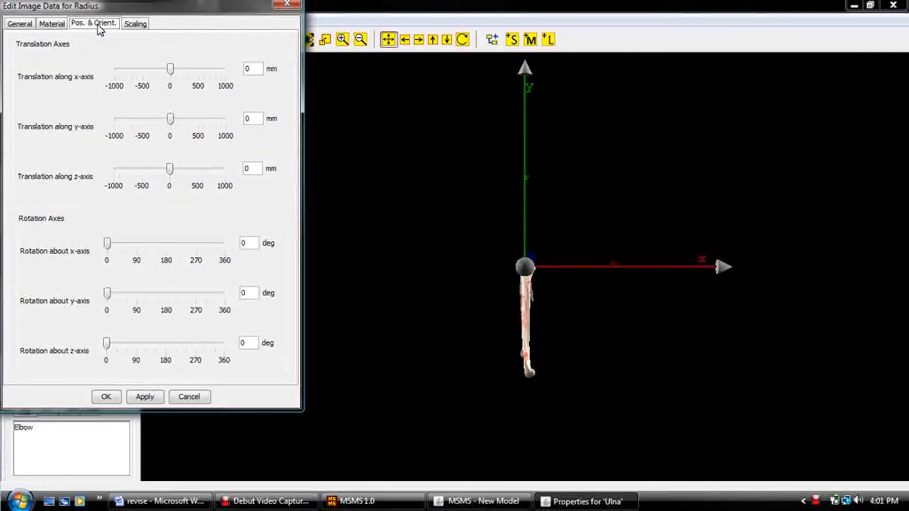
double_click(249, 118)
key(BackSpace)
text(-18)
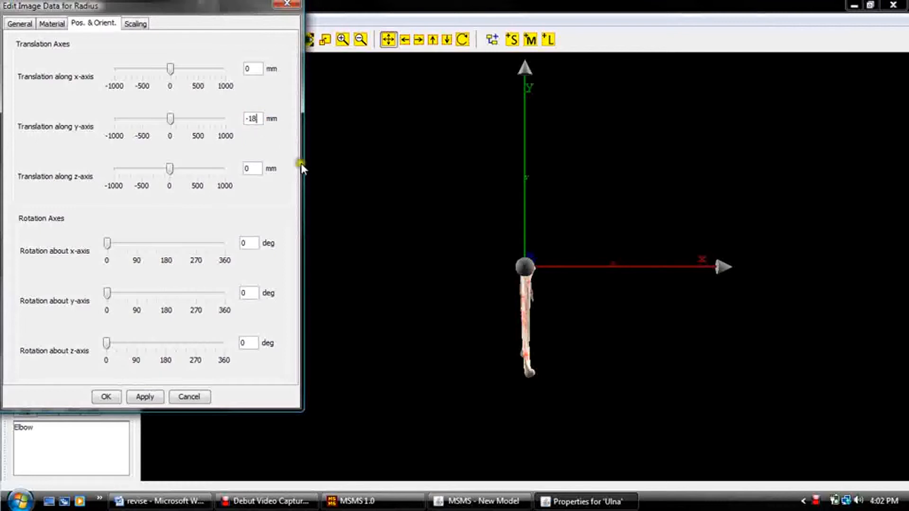
click(245, 168)
double_click(260, 169)
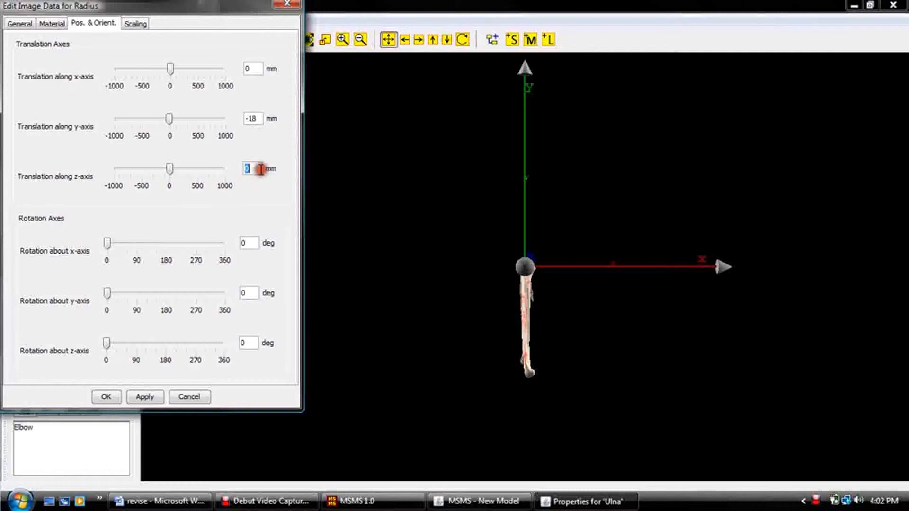
text(27)
Set the Radius image's rotation about the x-axis to 347 degrees and accept its image data.
double_click(257, 250)
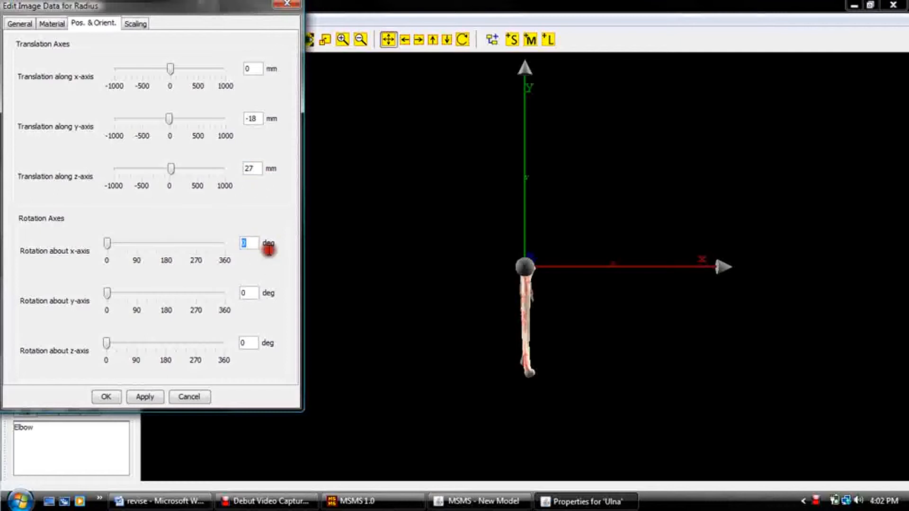
text(347)
click(112, 398)
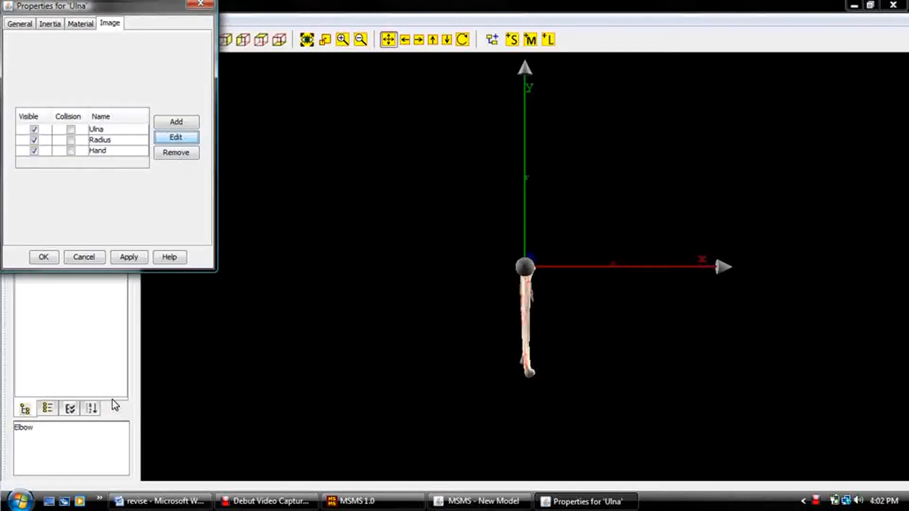
Set the Hand image's translation to -260 mm along the y-axis and 65 mm along the z-axis.
click(101, 151)
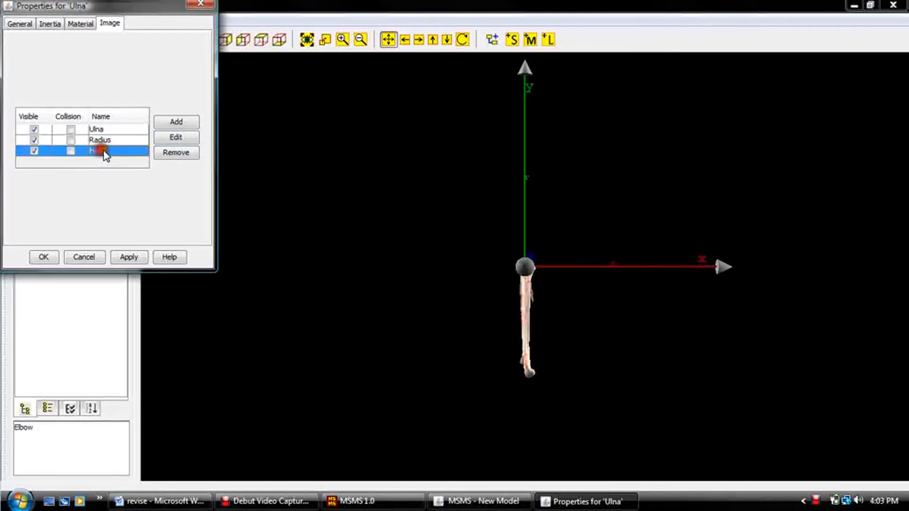
click(165, 137)
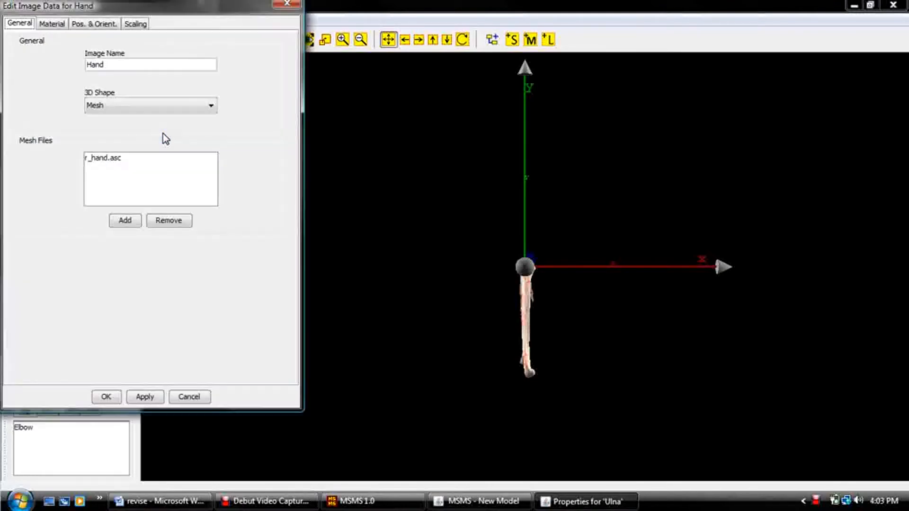
click(89, 26)
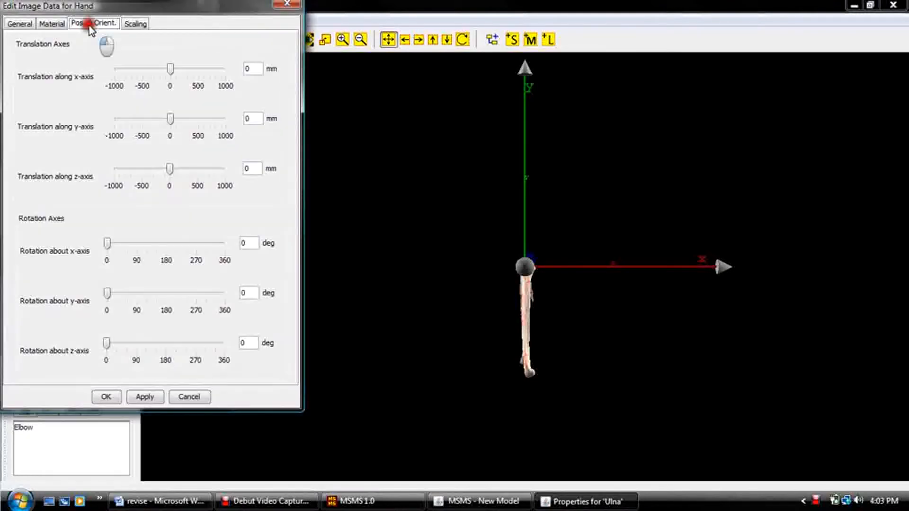
double_click(248, 118)
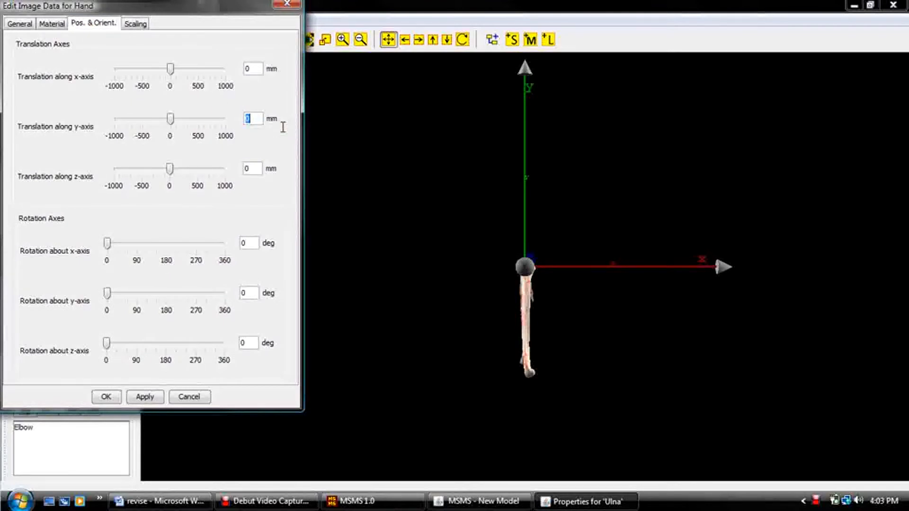
text(-26)
click(242, 168)
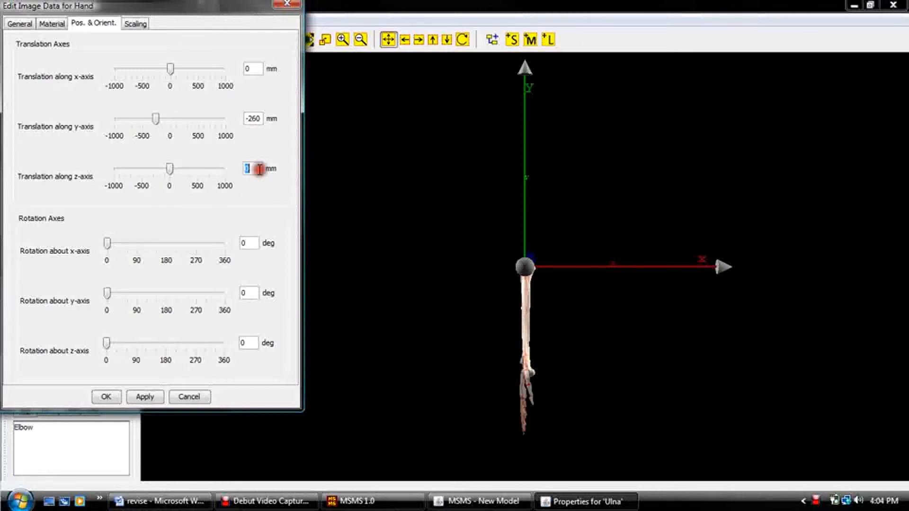
text(65)
Set the Hand image's rotation about the x-axis to 347 degrees and save the Ulna segment's properties.
click(259, 243)
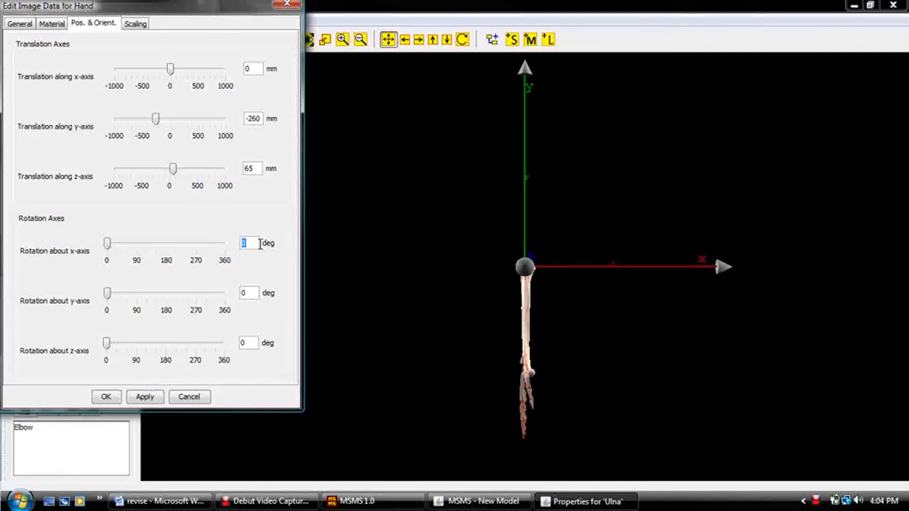
text(347)
click(109, 394)
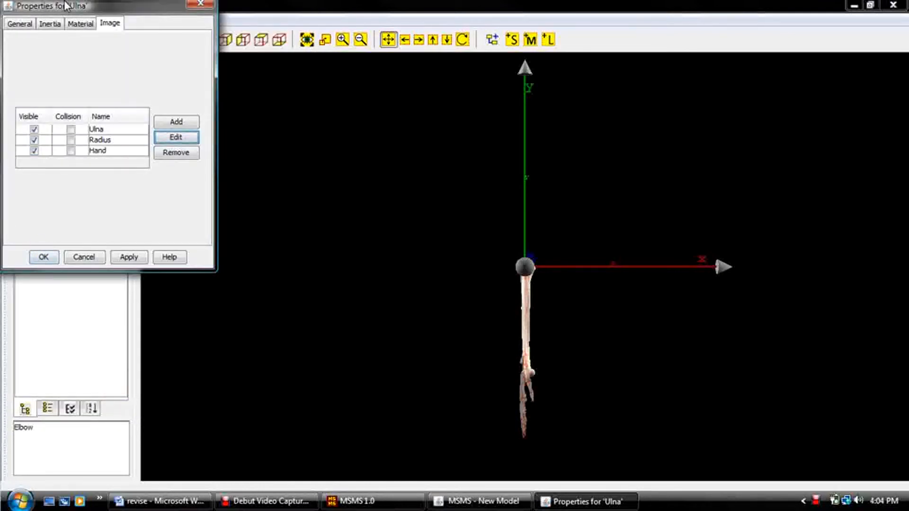
click(42, 257)
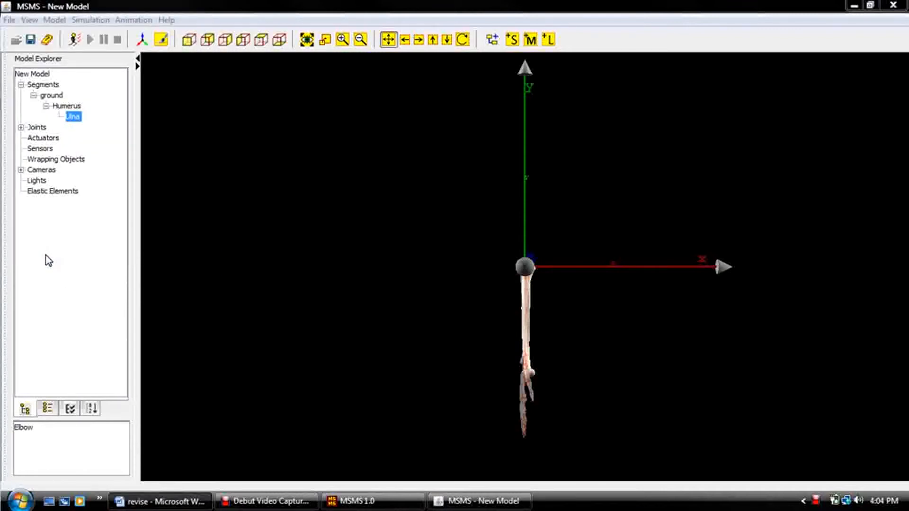
Enable collision for the Humerus segment's image and save the segment's properties.
click(61, 106)
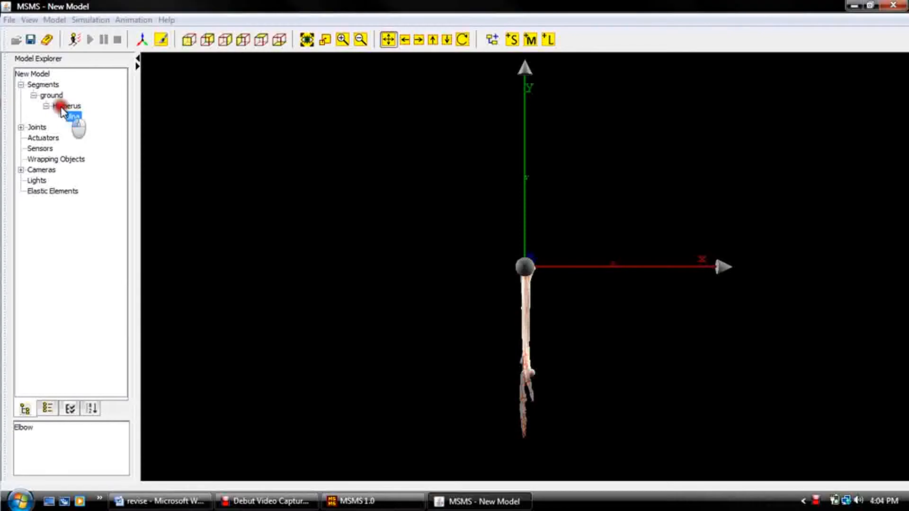
click(109, 24)
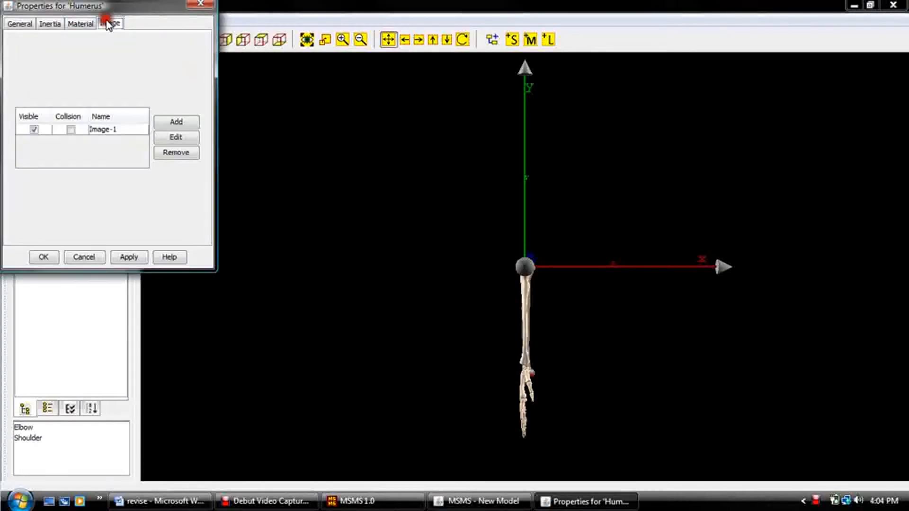
click(71, 129)
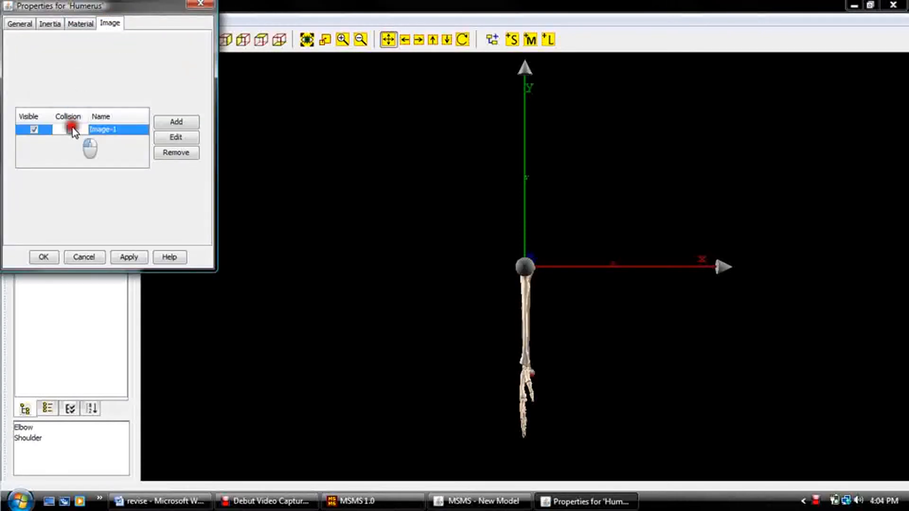
click(43, 258)
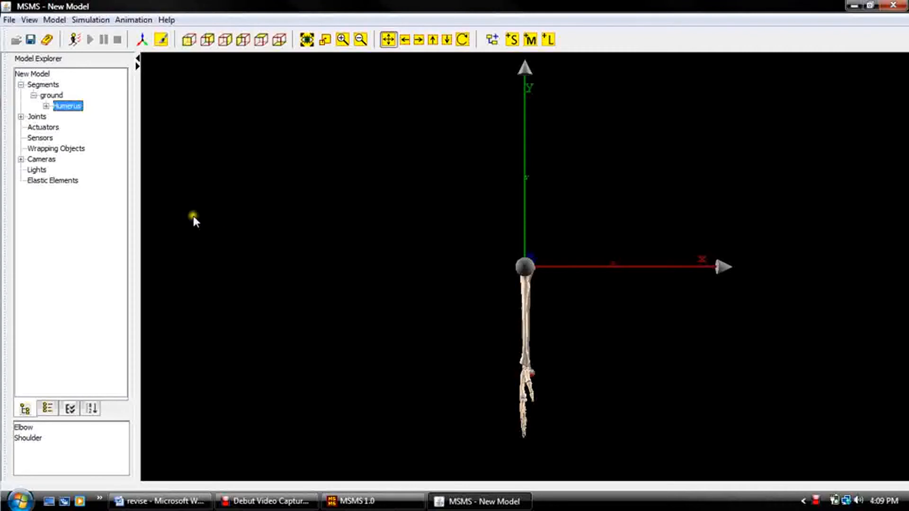
Set the Y joint center offset of the Elbow joint's proximal segment to -.28 m.
click(20, 116)
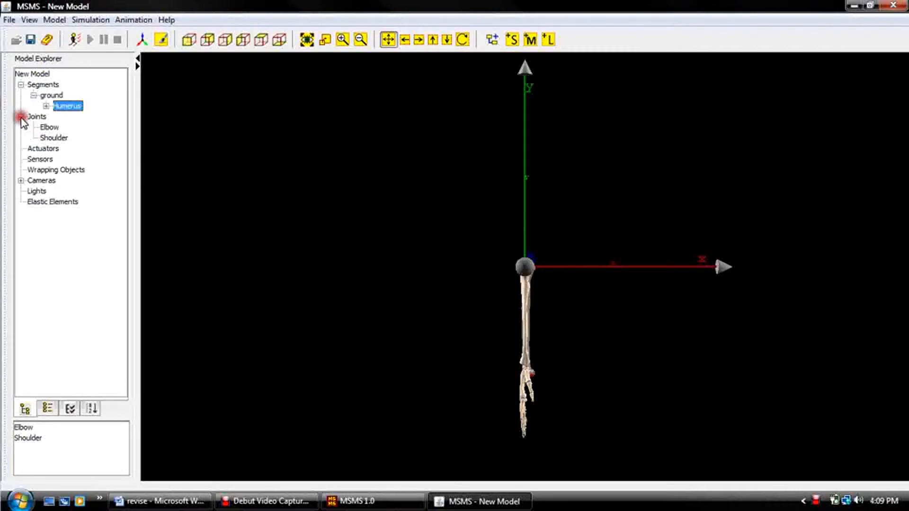
click(49, 127)
double_click(48, 130)
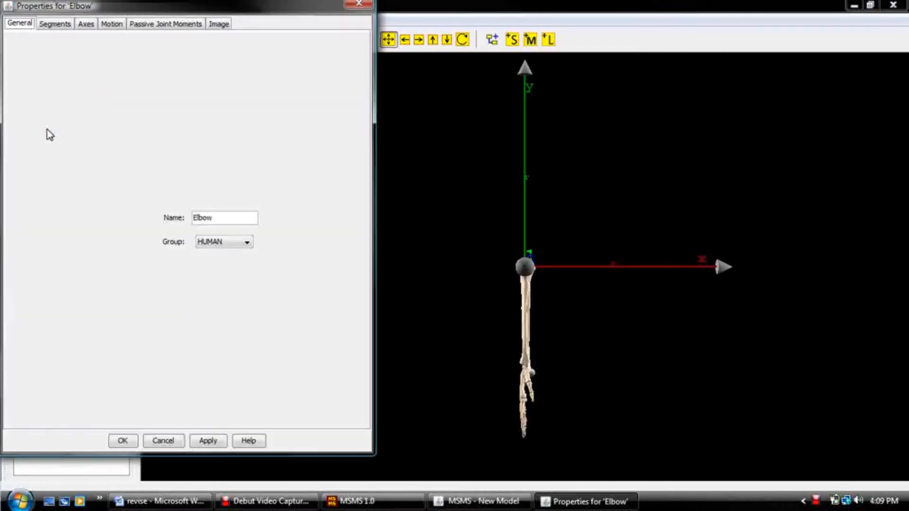
click(55, 27)
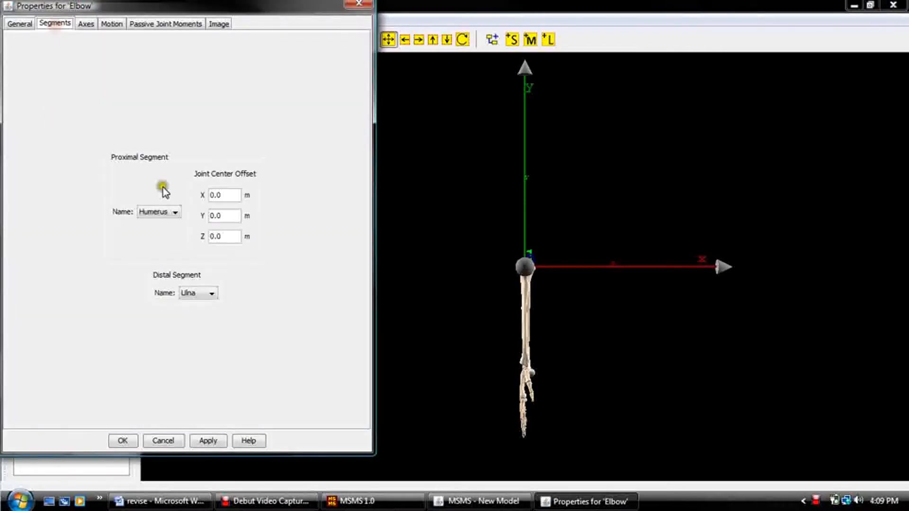
double_click(230, 216)
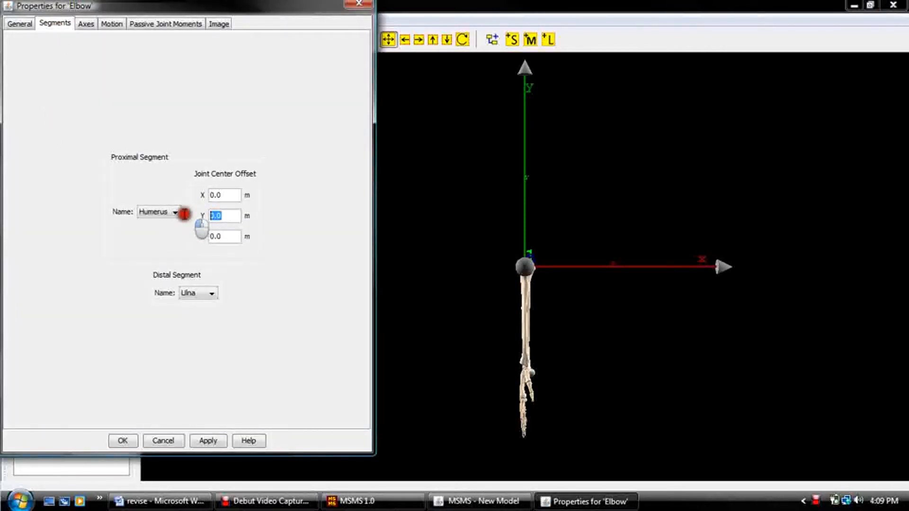
text(-.28)
Set the Elbow's rotational axis to a maximum angle of 150 and default angle of 50 degrees, and save the joint's properties.
click(86, 23)
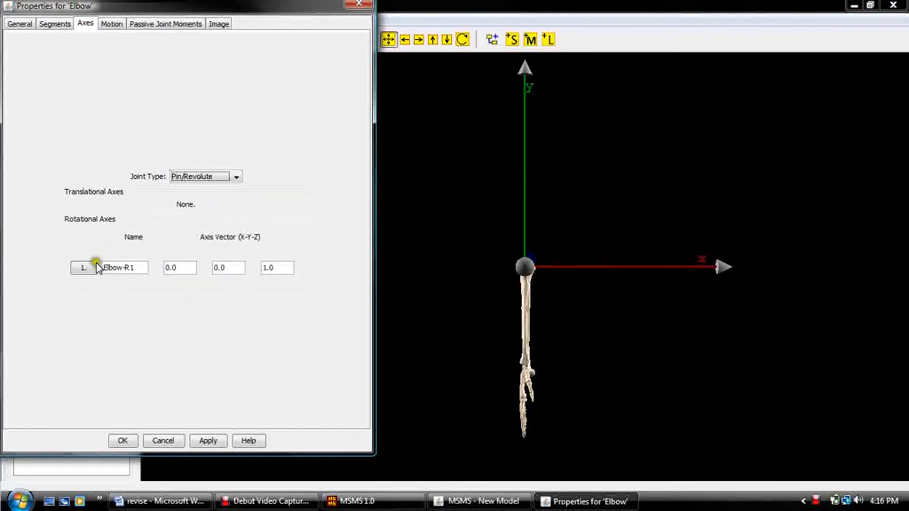
click(92, 267)
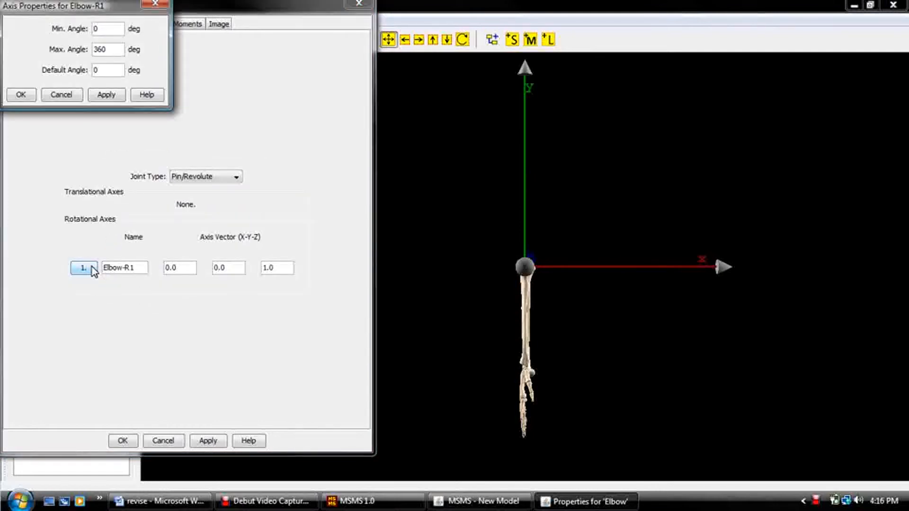
double_click(101, 48)
text(150)
drag(112, 71, 77, 71)
text(50)
click(100, 97)
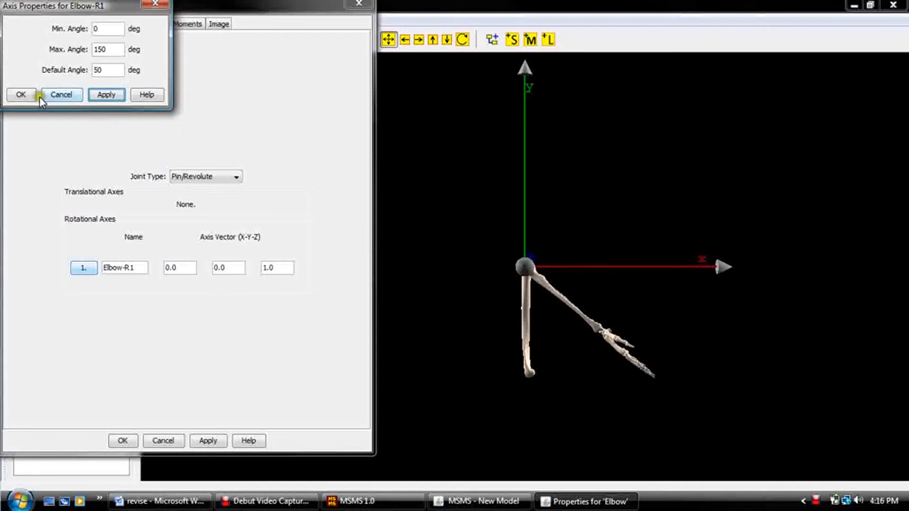
click(26, 95)
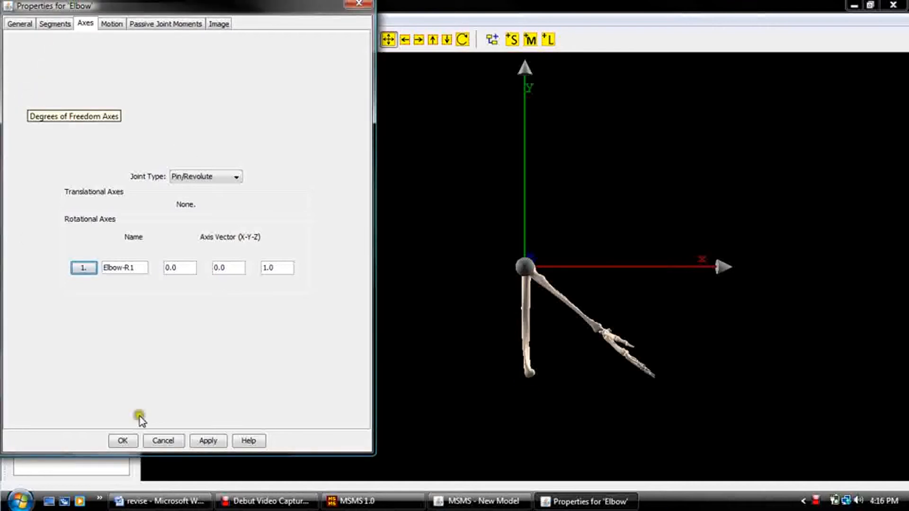
click(123, 440)
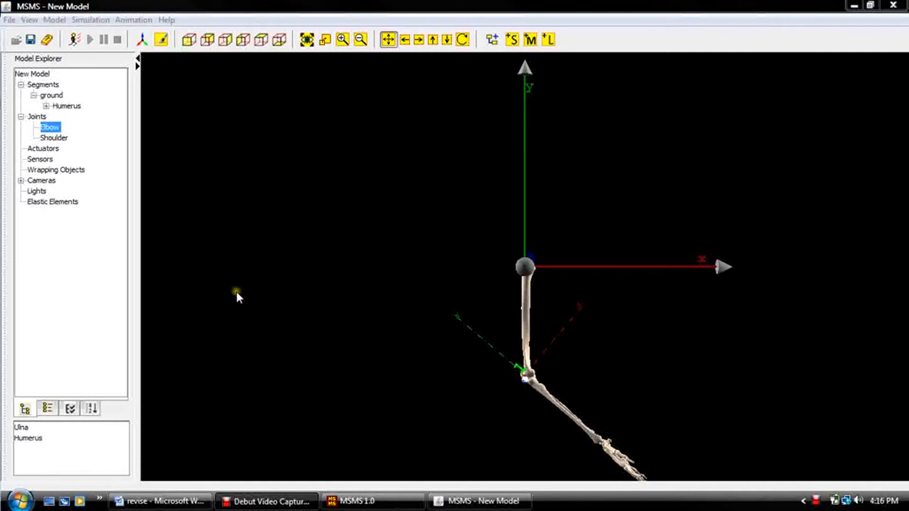
Limit the Shoulder joint's rotational axis to a minimum of -90 and a maximum of 90 degrees, and save its properties.
double_click(55, 138)
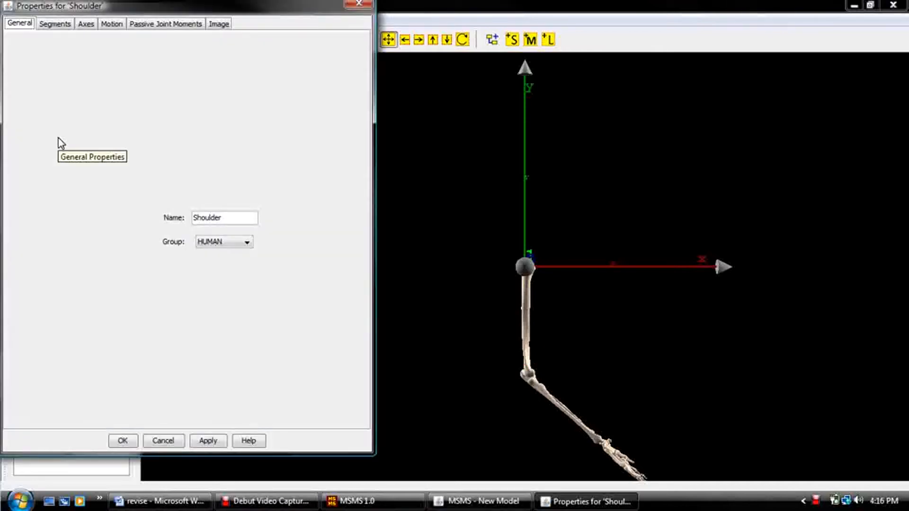
click(86, 25)
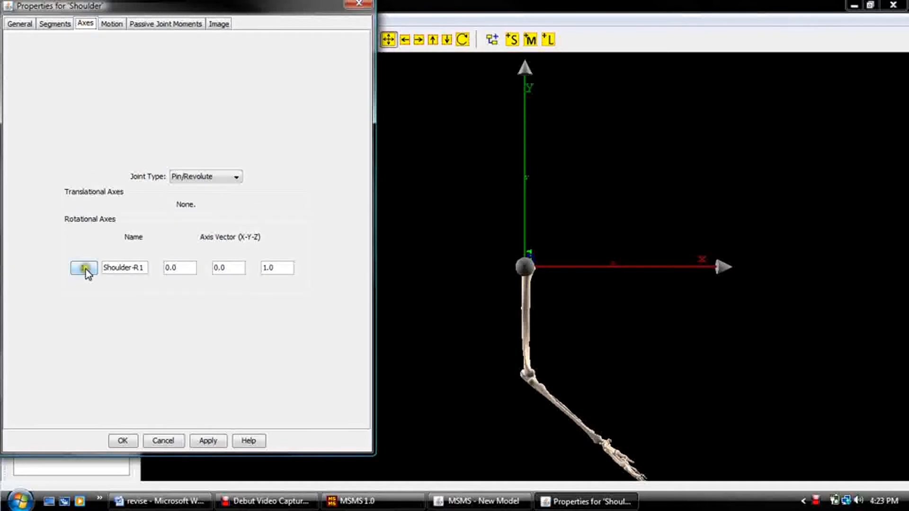
click(85, 268)
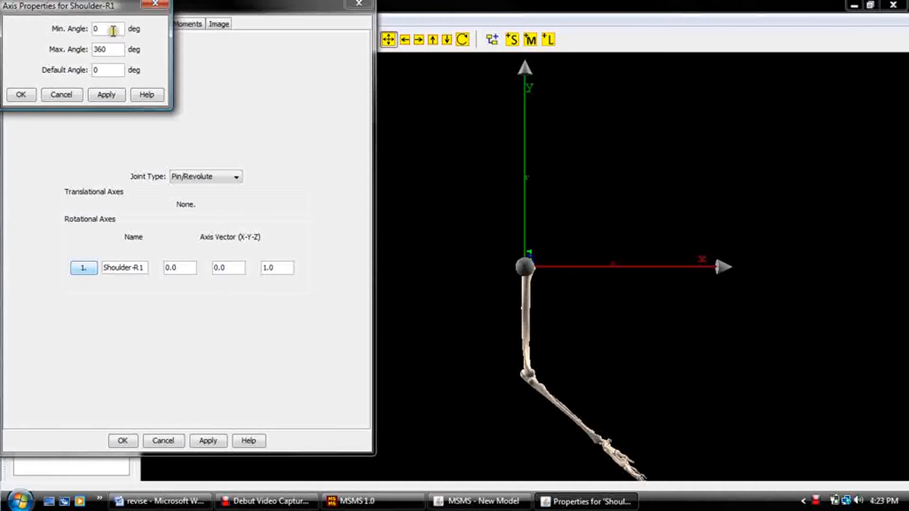
double_click(95, 29)
text(-90)
double_click(102, 49)
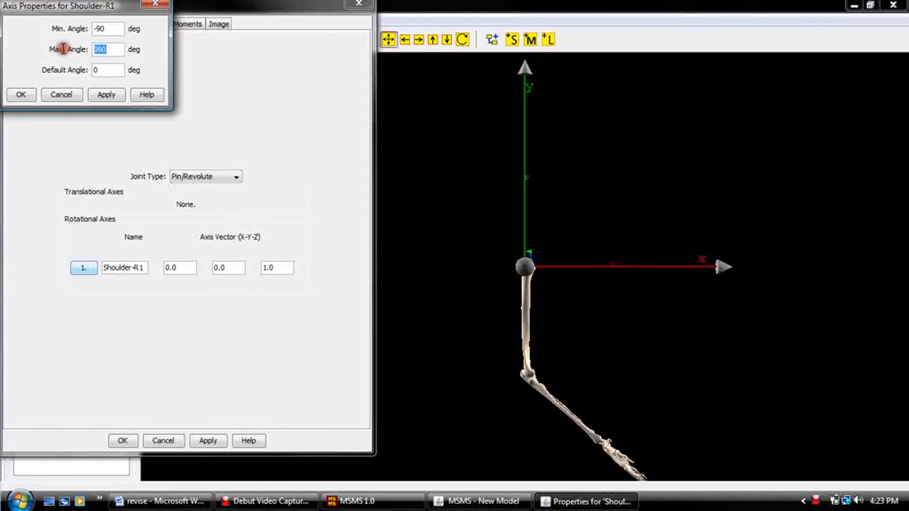
text(90)
click(21, 95)
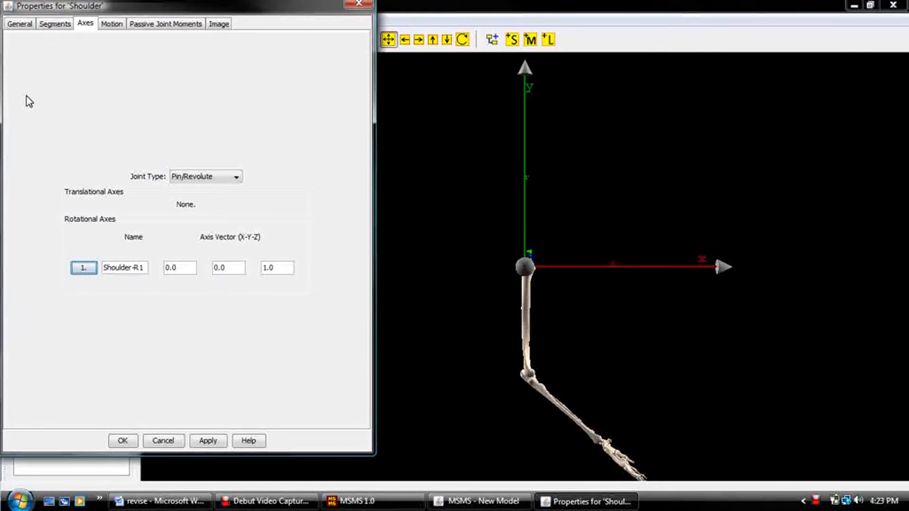
click(125, 439)
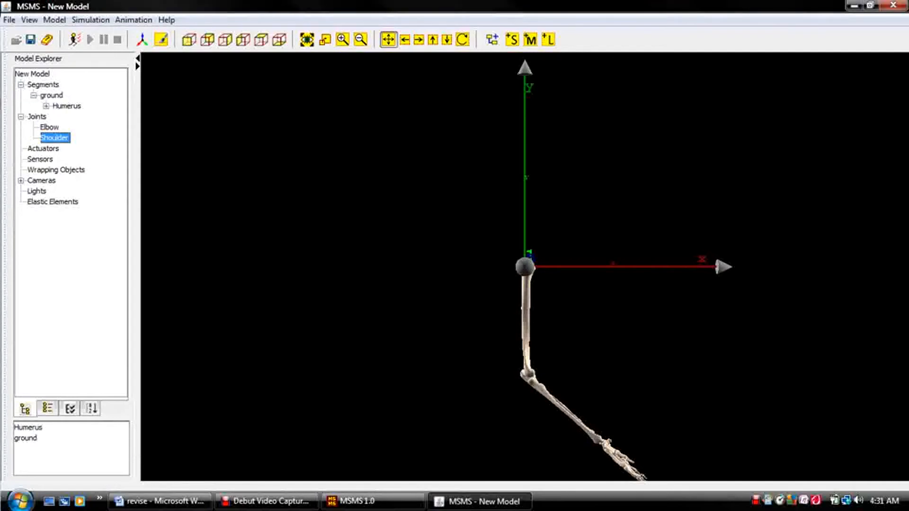
Add a wrapping object named Extensor Wrap with the Humerus segment as its parent.
click(55, 20)
click(90, 151)
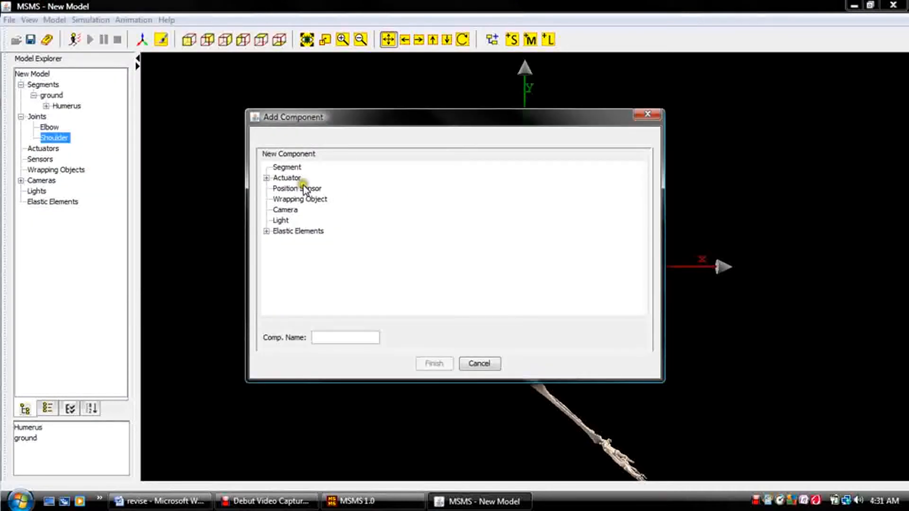
click(300, 199)
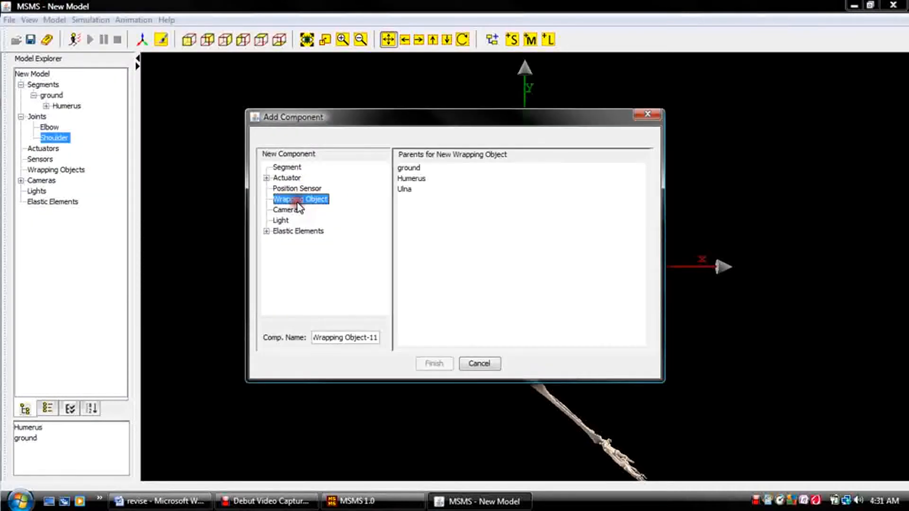
click(423, 183)
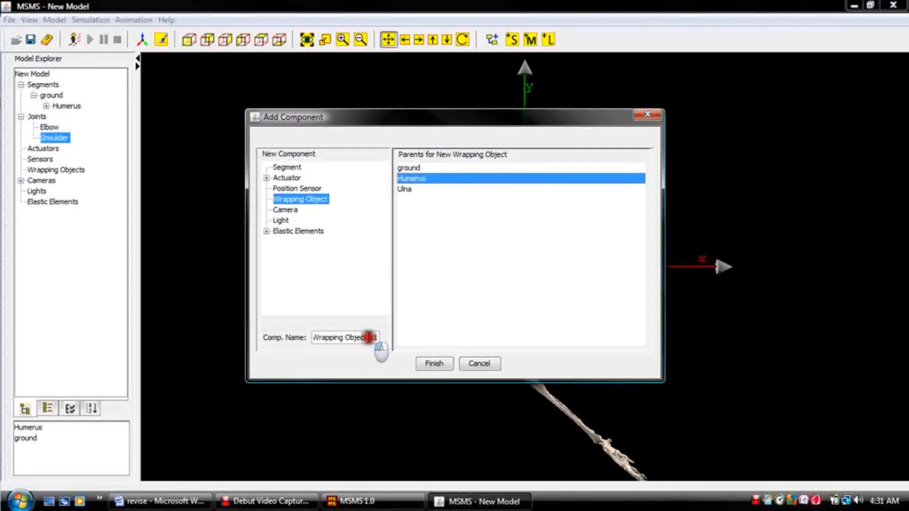
triple_click(369, 338)
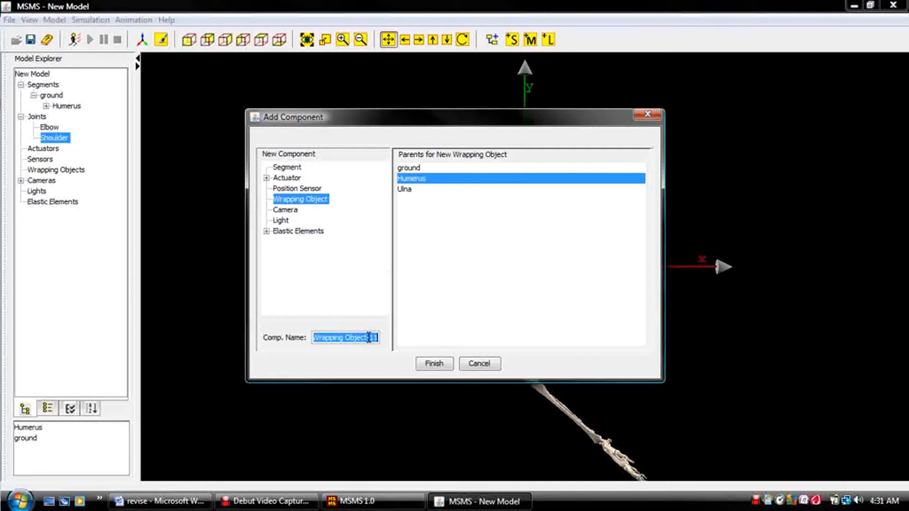
text(Exten)
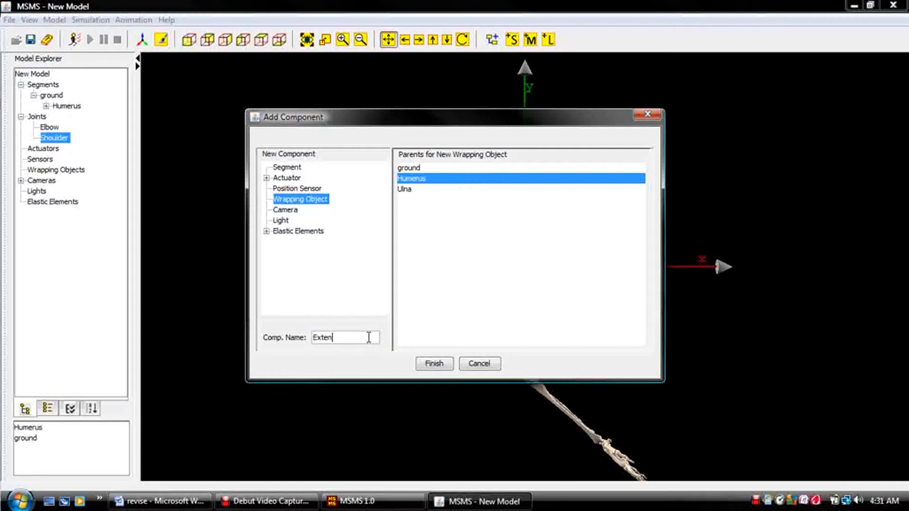
text(sor Wrap)
click(428, 364)
click(429, 365)
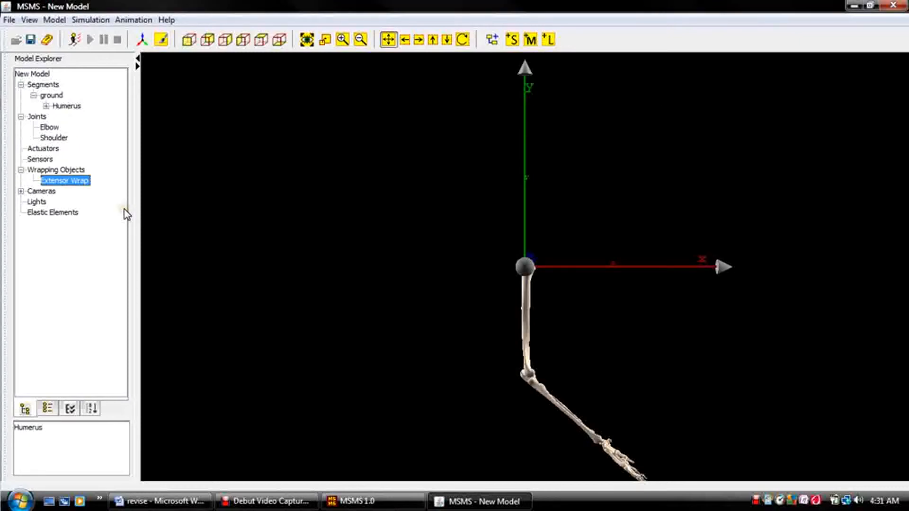
Set the radius of the Extensor Wrap's cylinder to 0.015 m.
double_click(85, 182)
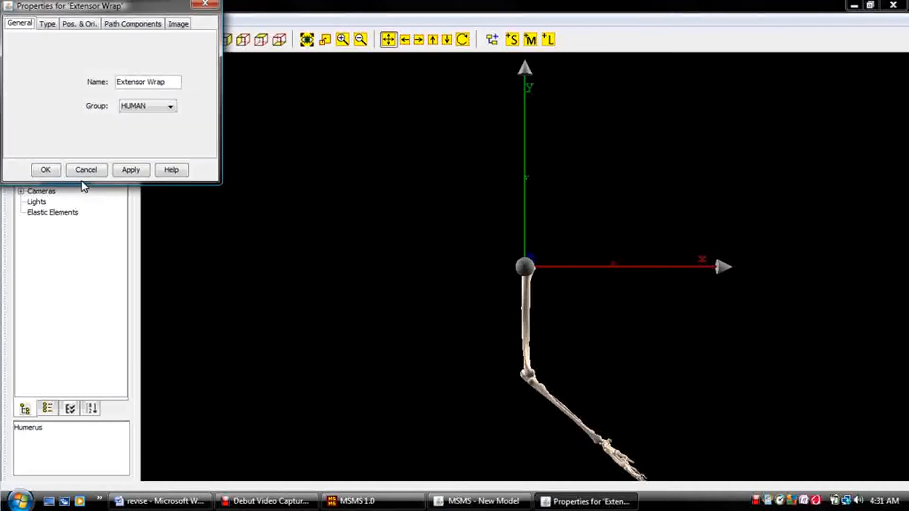
click(59, 38)
click(48, 24)
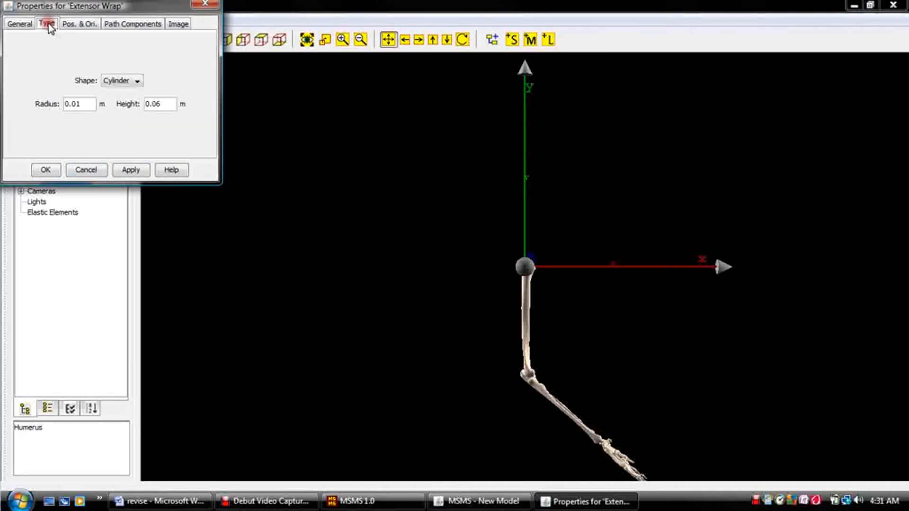
click(88, 104)
text(5)
click(165, 100)
Position the Extensor Wrap on the Humerus segment at X -.0040, Y -.271 and Z .026 m.
click(81, 27)
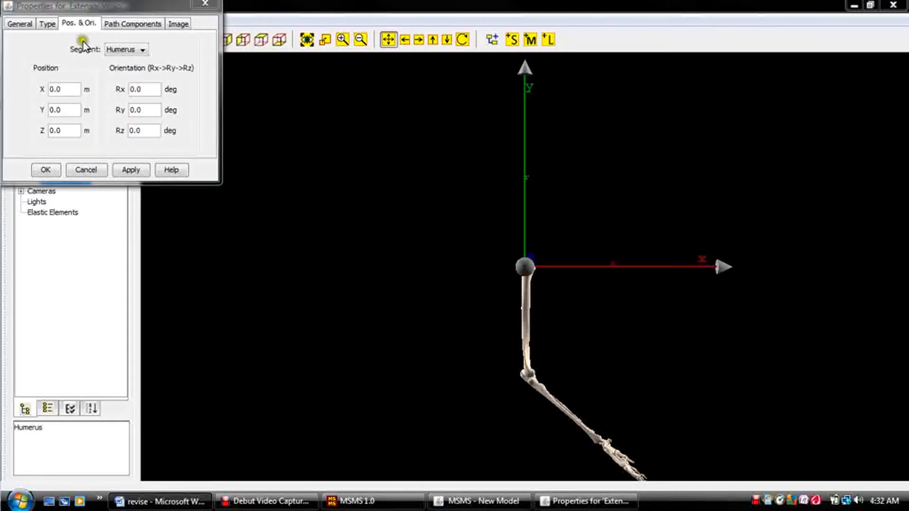
click(33, 88)
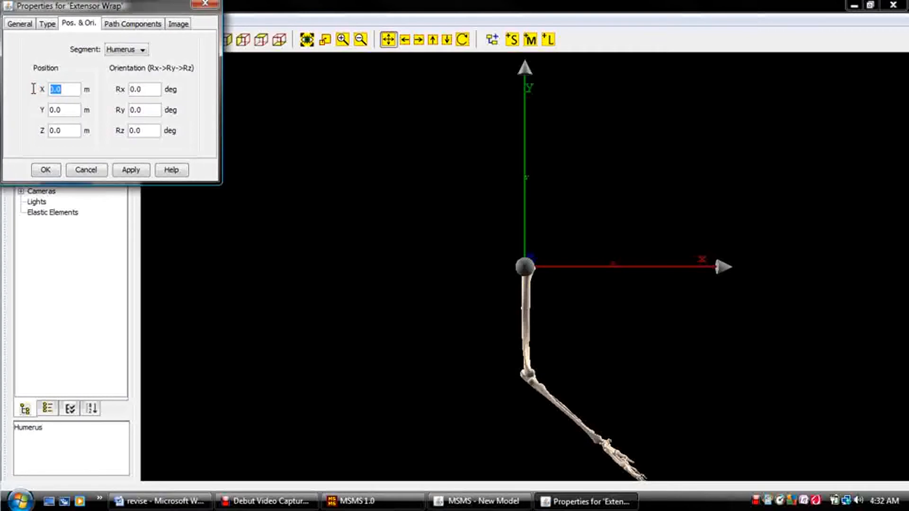
text(-.0040)
click(57, 111)
drag(58, 112, 16, 112)
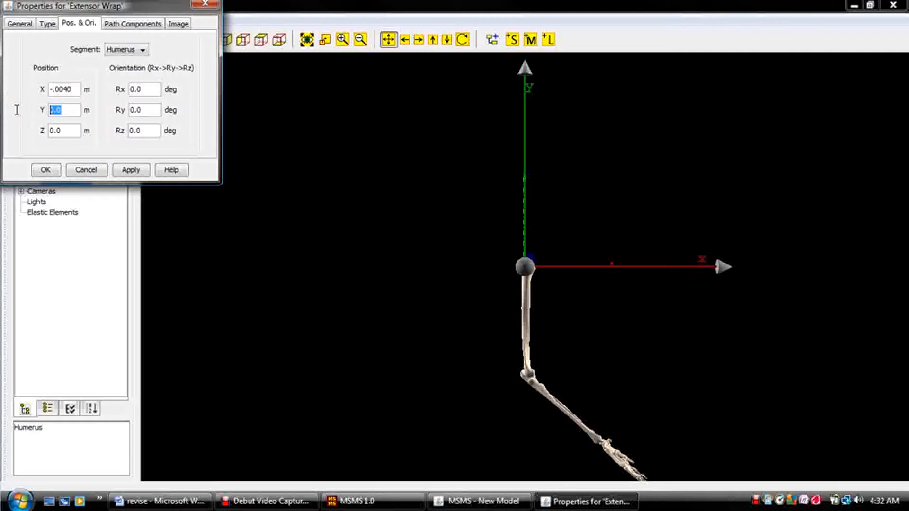
text(-.271)
drag(67, 131, 16, 125)
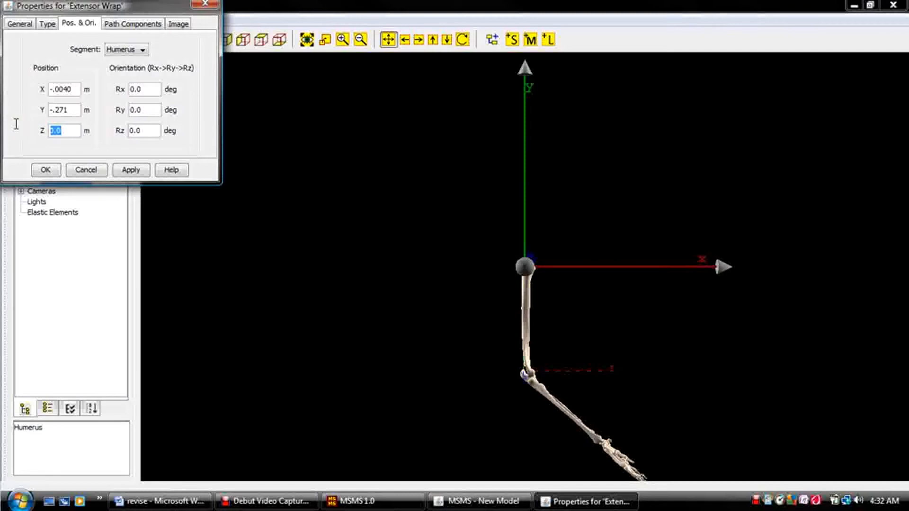
text(.026)
Orient the Extensor Wrap with Rx 9 and Ry 199 degrees, and save its properties.
drag(148, 89, 91, 89)
text(9)
drag(147, 110, 105, 109)
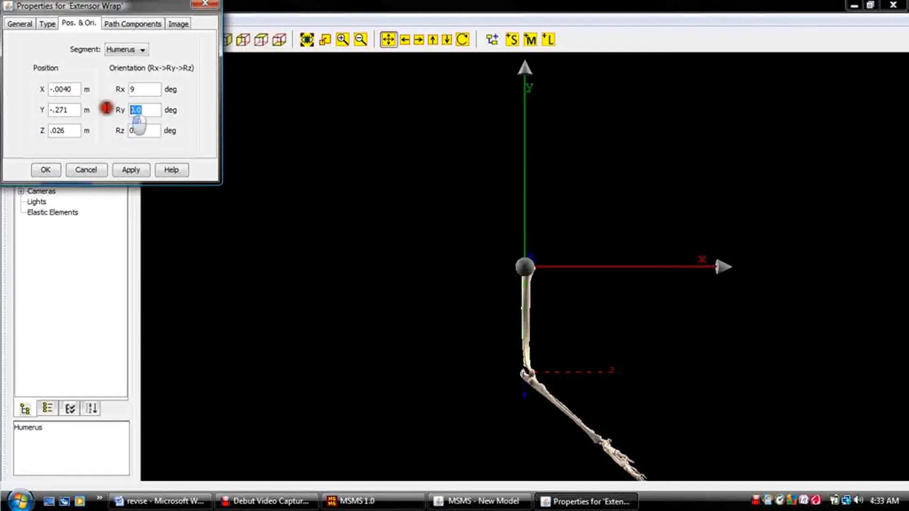
text(199)
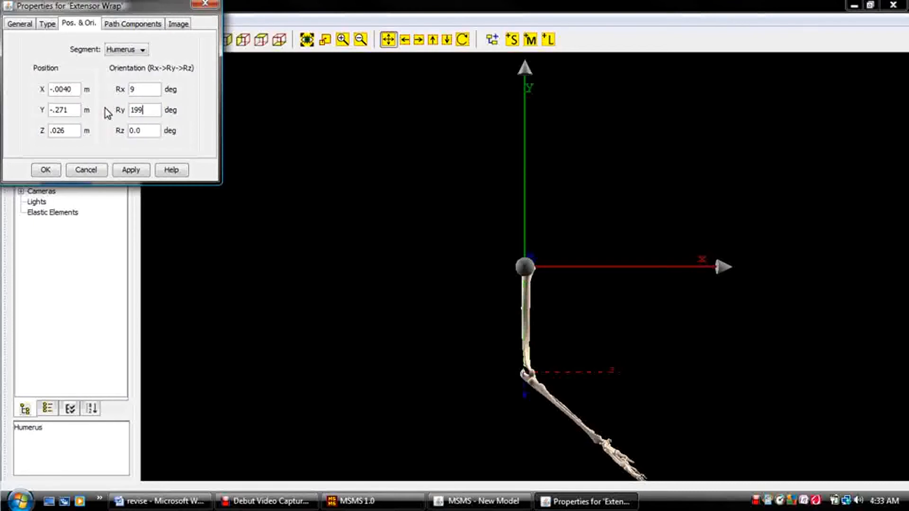
click(43, 170)
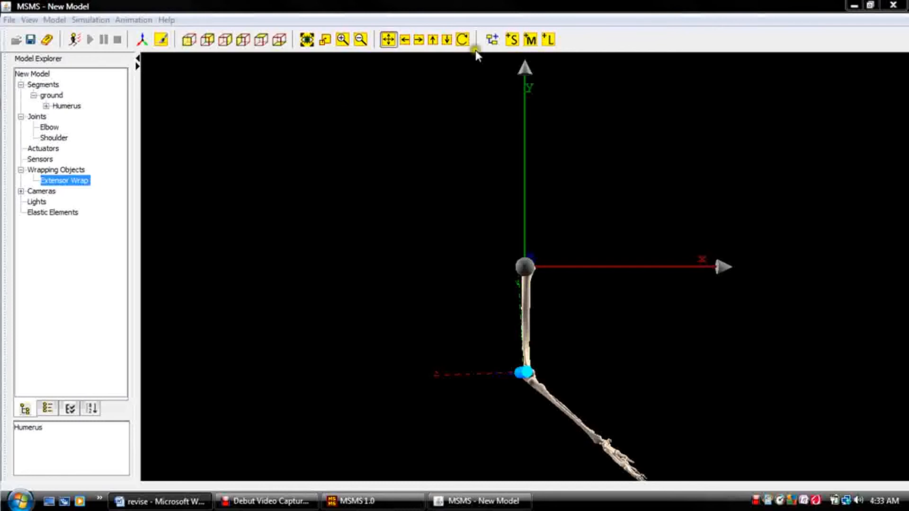
Add a wrapping object named Flexor Wrap with the Humerus segment as its parent.
click(493, 42)
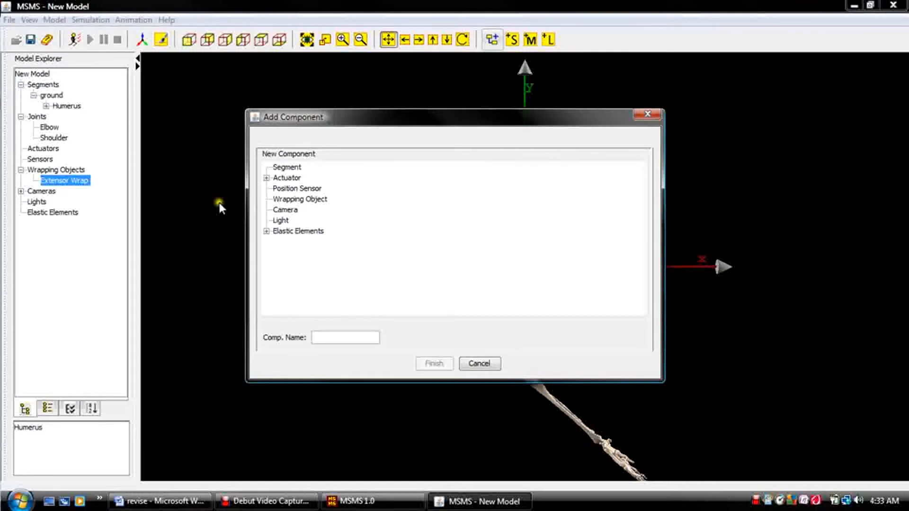
click(287, 200)
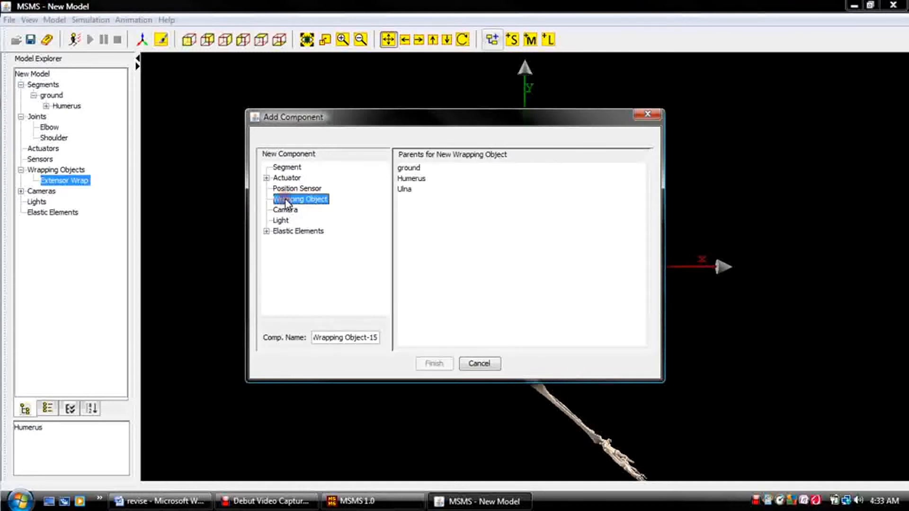
click(402, 179)
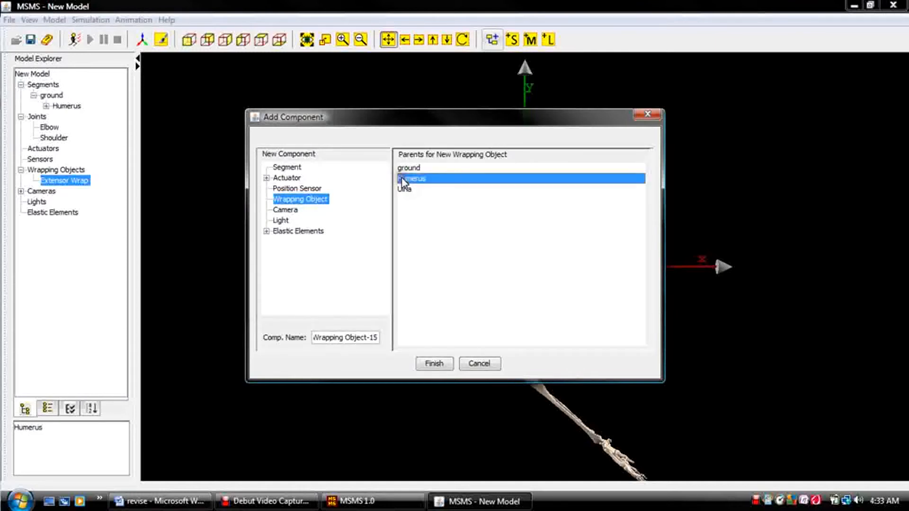
click(366, 338)
triple_click(367, 338)
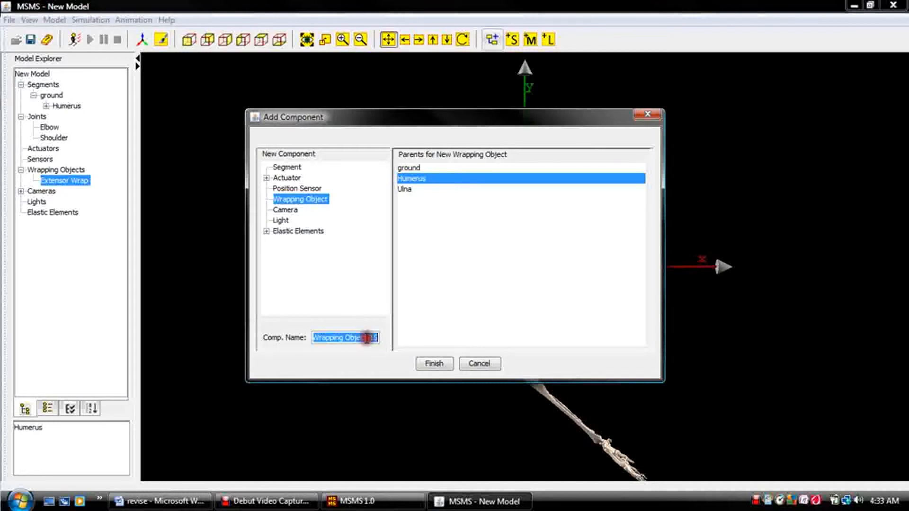
text(Flexor Wrap)
click(435, 363)
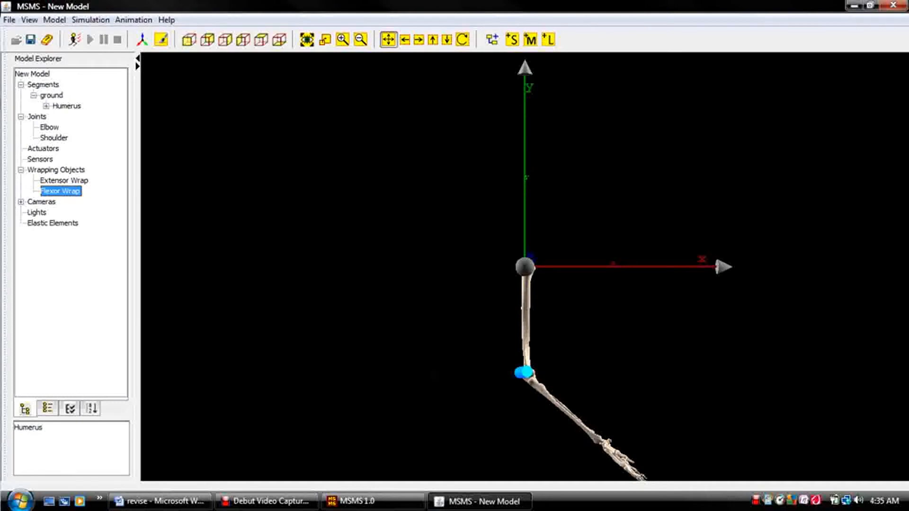
Set the Flexor Wrap's cylinder to a radius of 0.02 m and a height of 0.08 m, and save its properties.
double_click(59, 191)
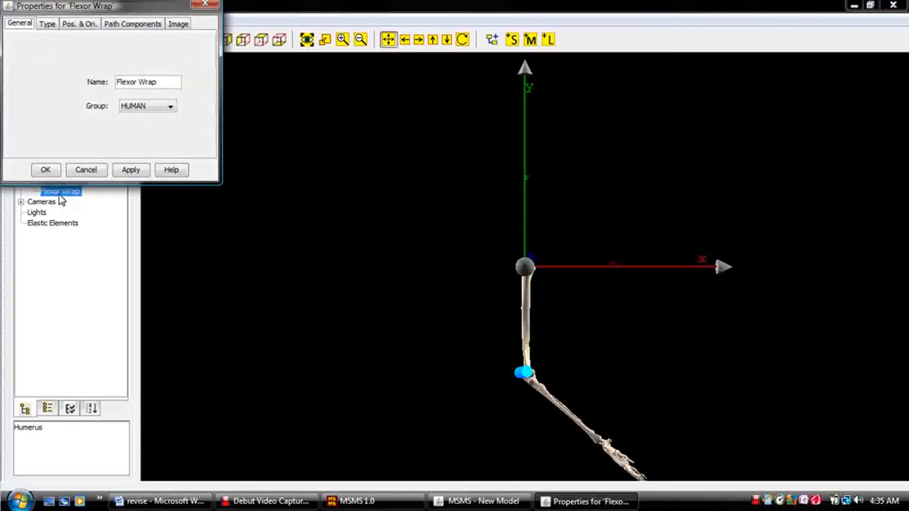
click(47, 25)
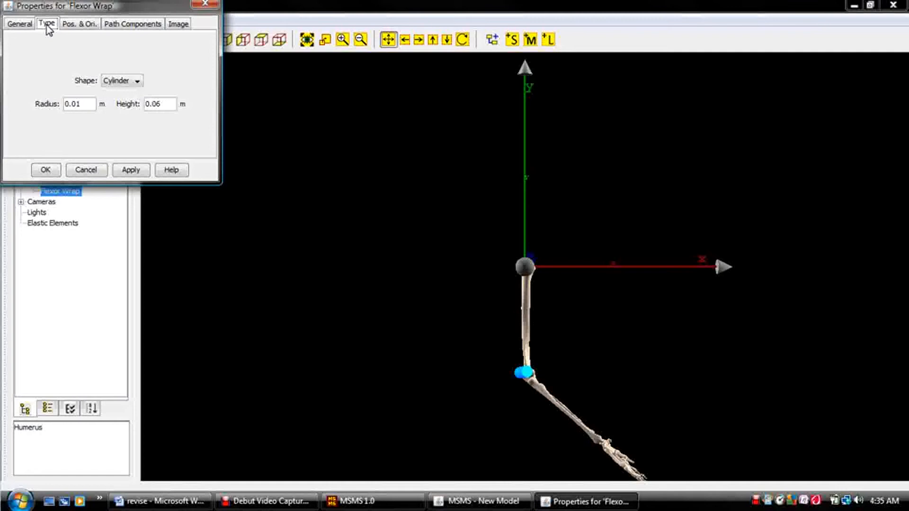
click(84, 104)
text(2)
click(136, 101)
click(160, 103)
key(BackSpace)
text(8)
click(45, 170)
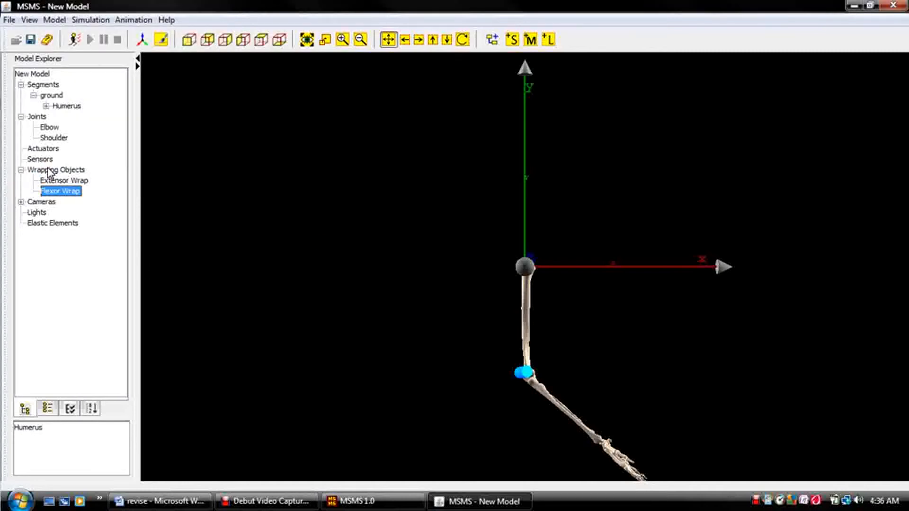
Show the arm model from the front, enlarged around the shoulder, and hide the global coordinate axes.
click(354, 255)
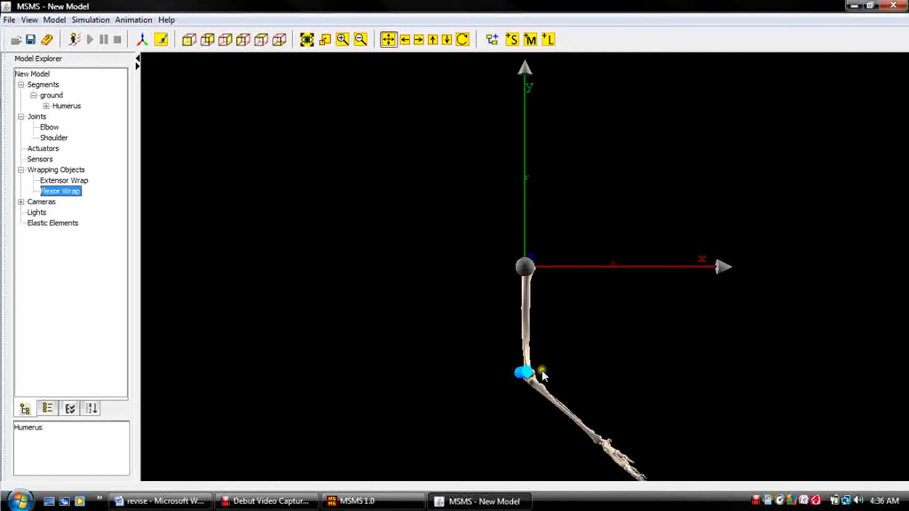
click(188, 41)
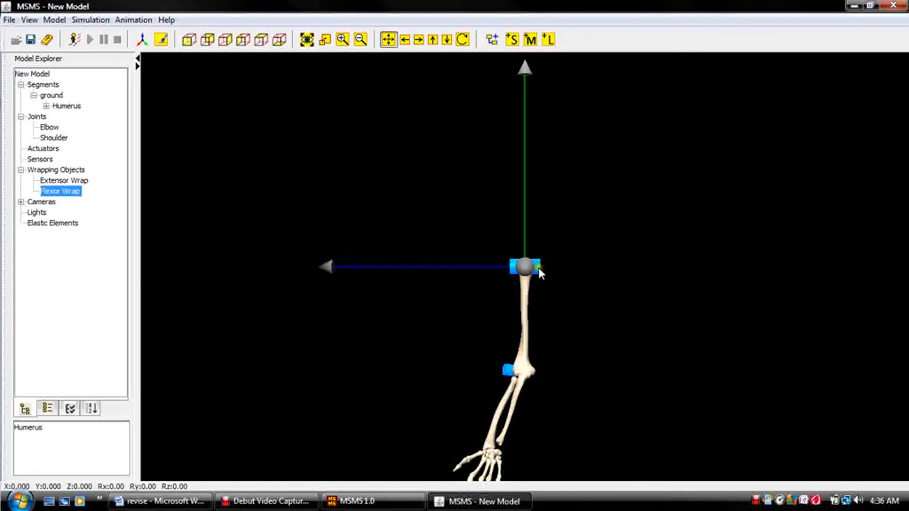
scroll(547, 277, up, 3)
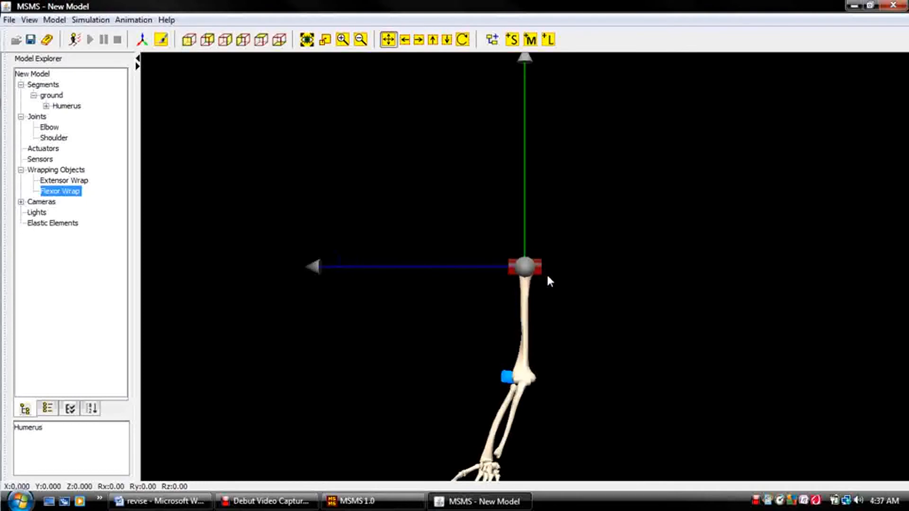
scroll(548, 279, up, 5)
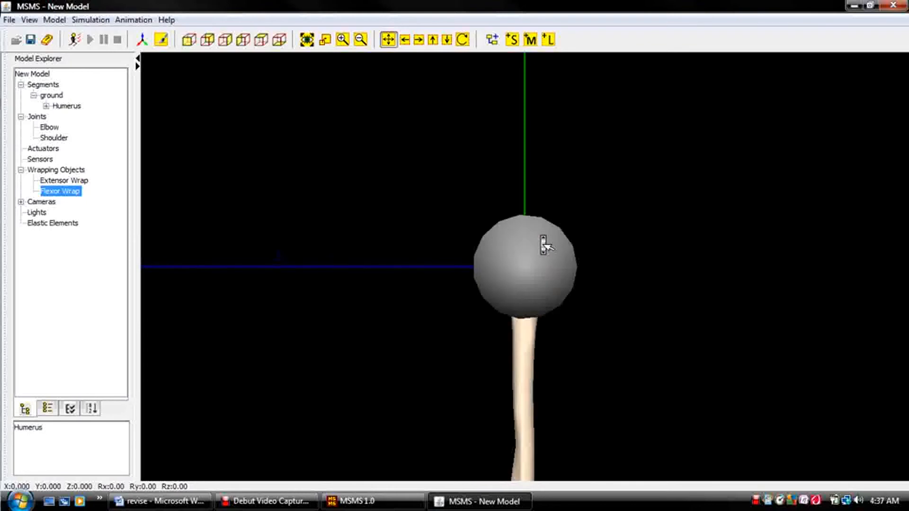
click(142, 40)
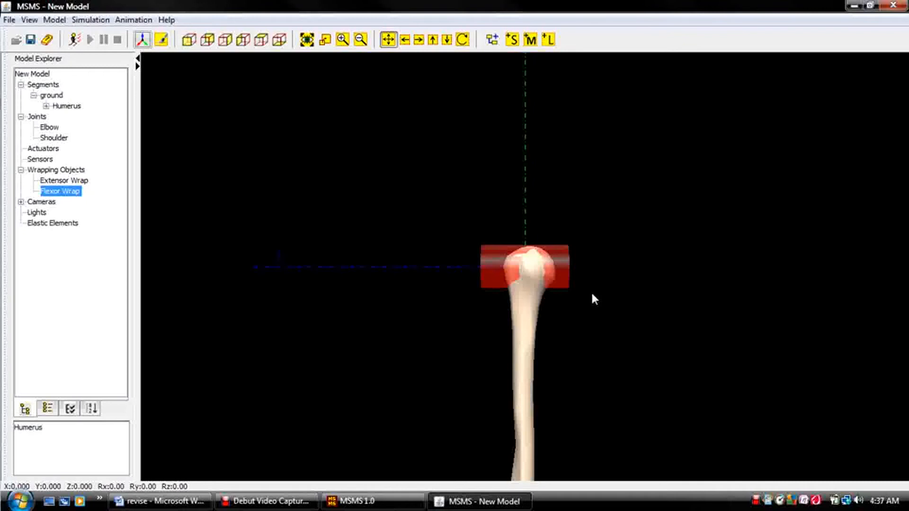
click(613, 170)
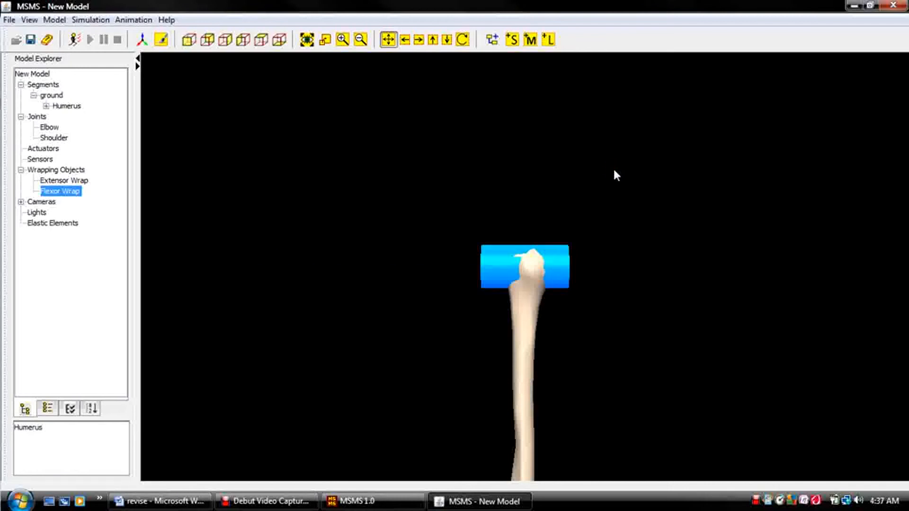
Move the Flexor Wrap cylinder down along the humerus to Y -0.120.
click(556, 277)
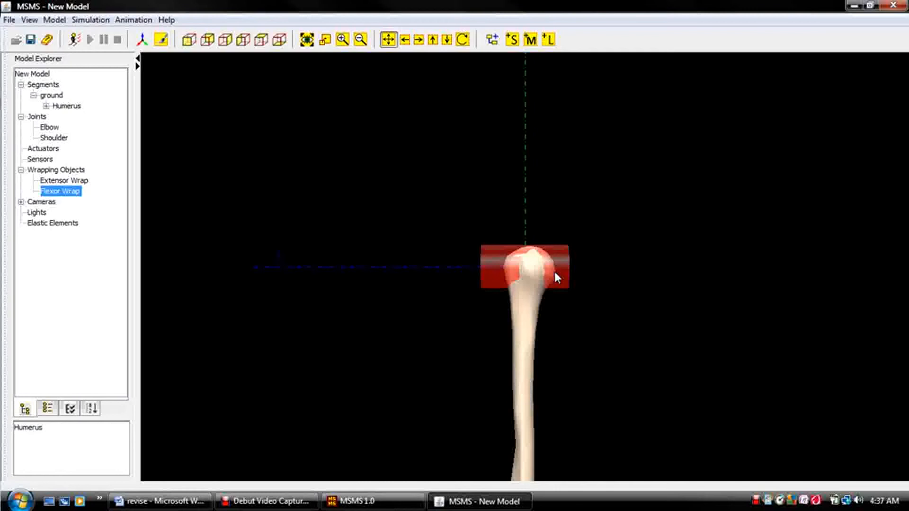
key(Down)
key(Down)
key(Down)
key(Down)
key(Down)
key(Down)
key(Down)
key(Down)
key(Down)
key(Down)
key(Down)
key(Down)
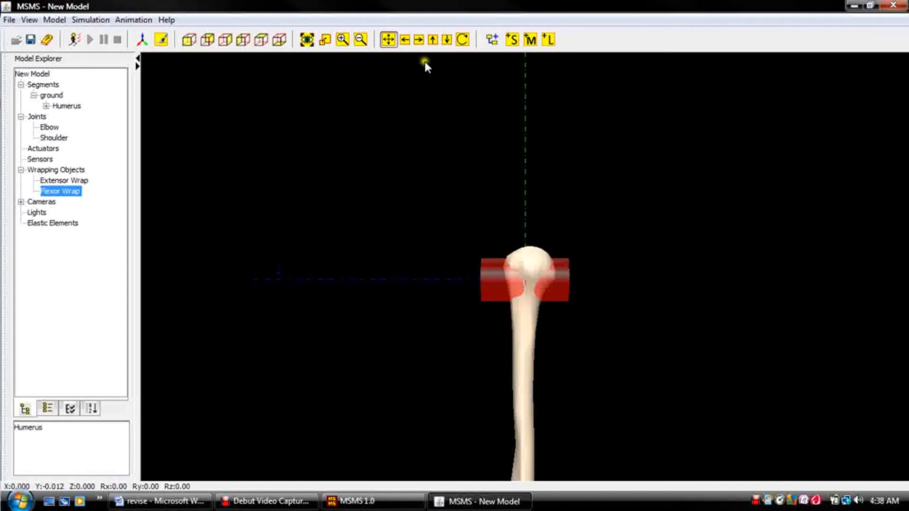
click(432, 39)
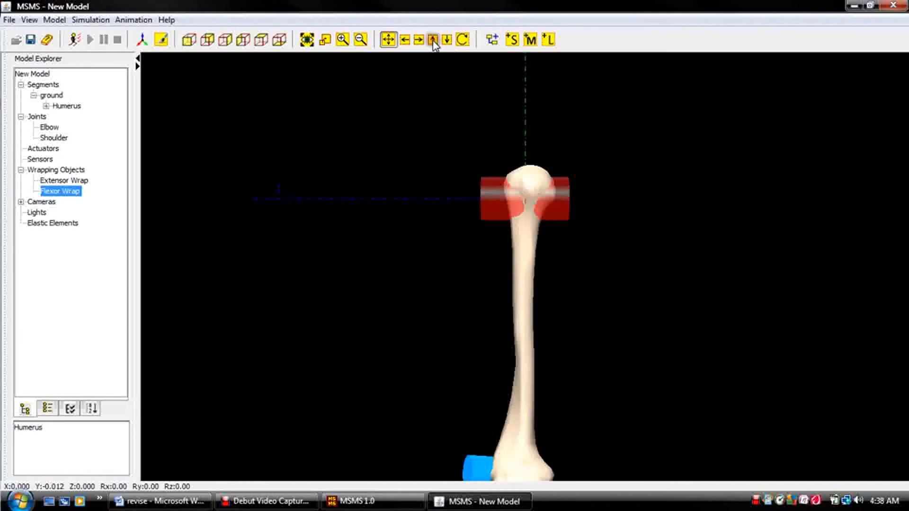
click(433, 39)
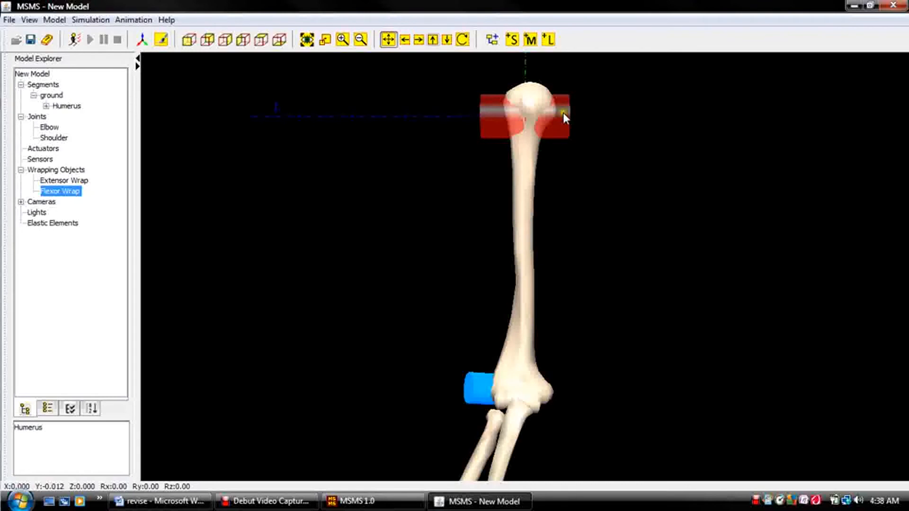
click(624, 187)
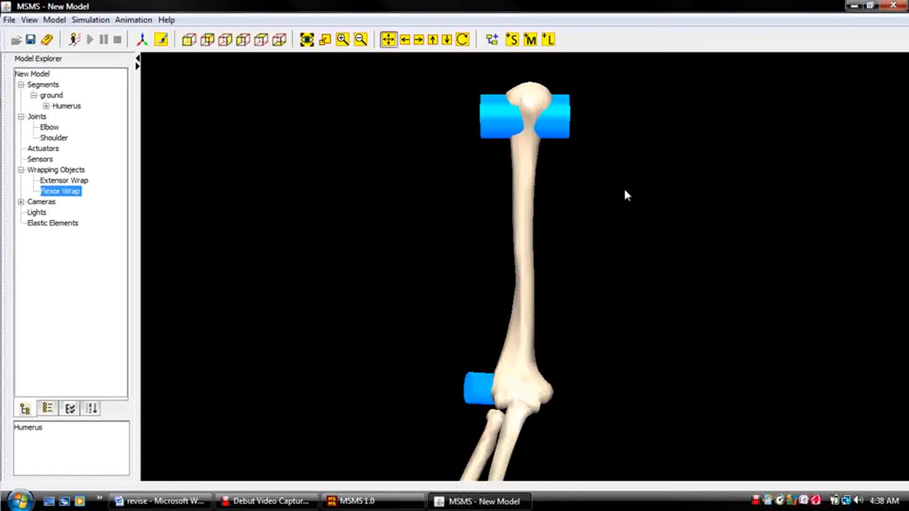
click(567, 112)
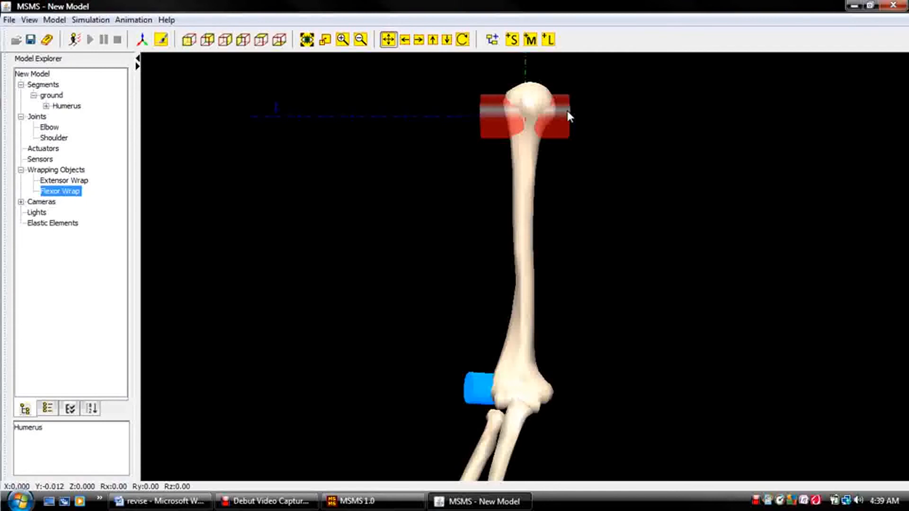
key(Down)
key(Down)
key(Down)
key(Down)
key(Down)
key(Down)
key(Down)
key(Down)
key(Down)
key(Down)
key(Down)
key(Down)
key(Down)
key(Down)
key(Down)
key(Down)
key(Down)
key(Down)
key(Down)
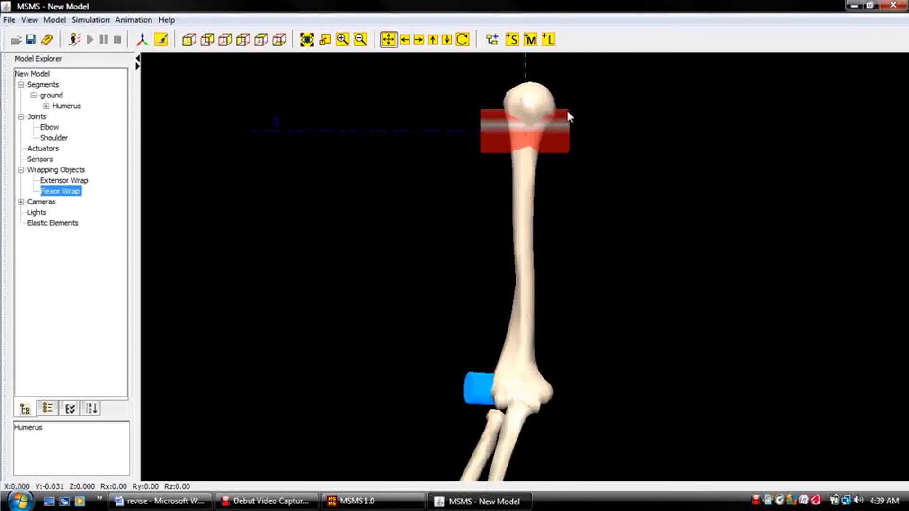
key(Down)
key(Down)
key(Down)
key(Down)
key(Down)
key(Down)
key(Down)
key(Down)
key(Down)
key(Down)
key(Down)
key(Down)
key(Down)
key(Down)
key(Down)
key(Down)
key(Down)
key(Down)
key(Down)
key(Down)
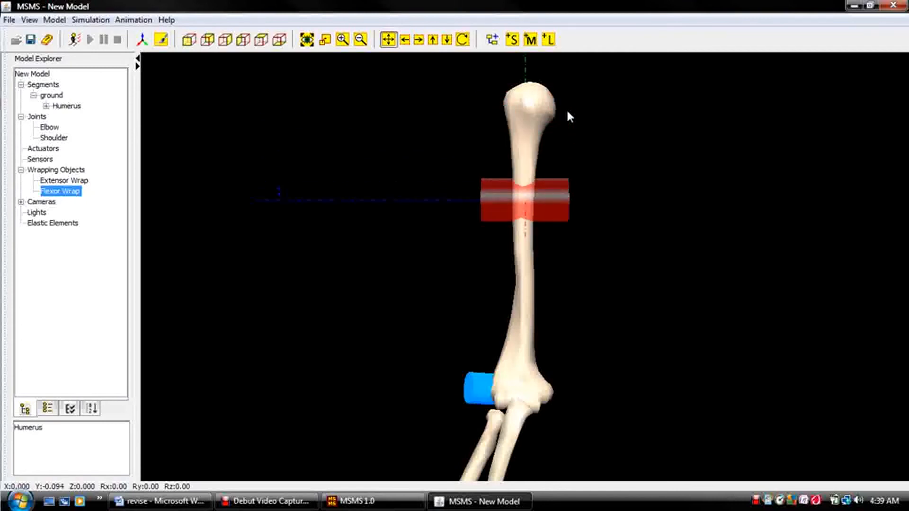
key(Down)
key(Down)
key(Down)
key(Down)
key(Down)
key(Down)
key(Down)
key(Down)
key(Down)
key(Down)
key(Down)
key(Down)
key(Down)
key(Down)
key(Down)
key(Down)
key(Down)
key(Down)
key(Down)
key(Down)
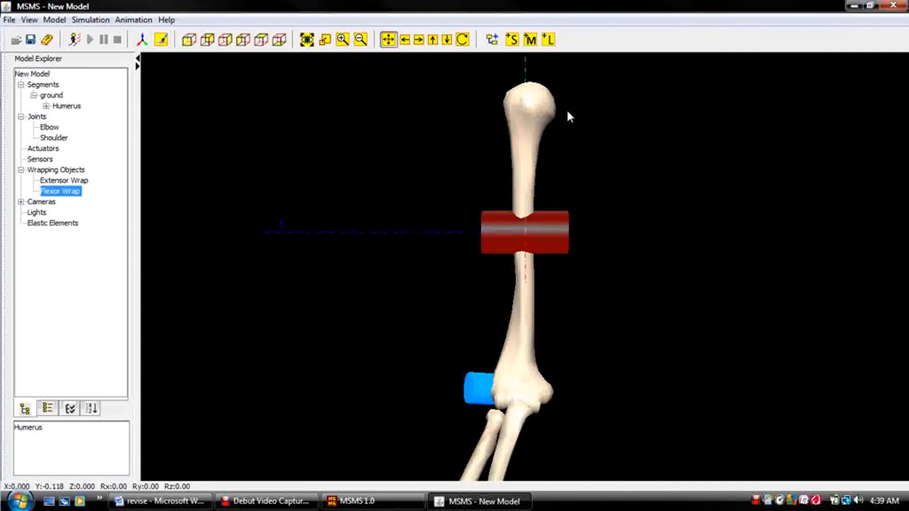
key(Down)
key(Down)
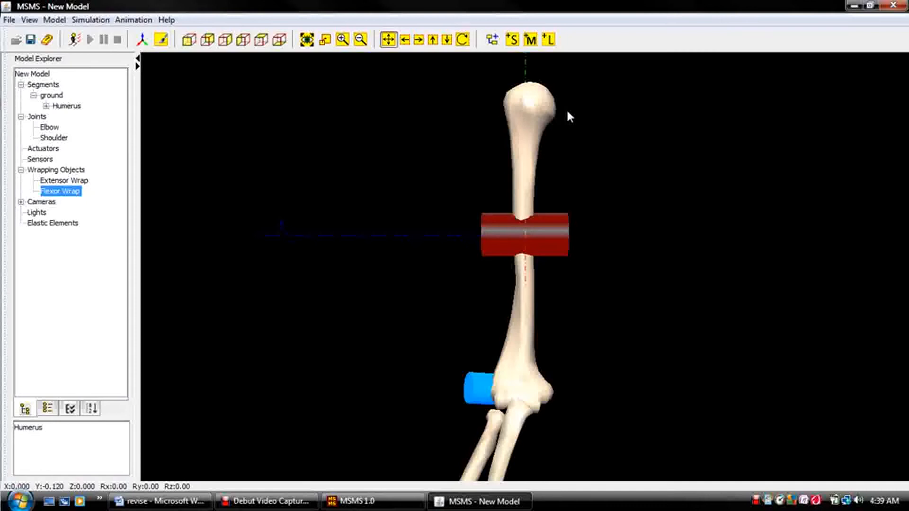
Shift the Flexor Wrap cylinder sideways across the humerus to Z -0.014.
key(Right)
key(Right)
key(Right)
key(Right)
key(Right)
key(Right)
key(Right)
key(Right)
key(Right)
key(Right)
key(Right)
key(Right)
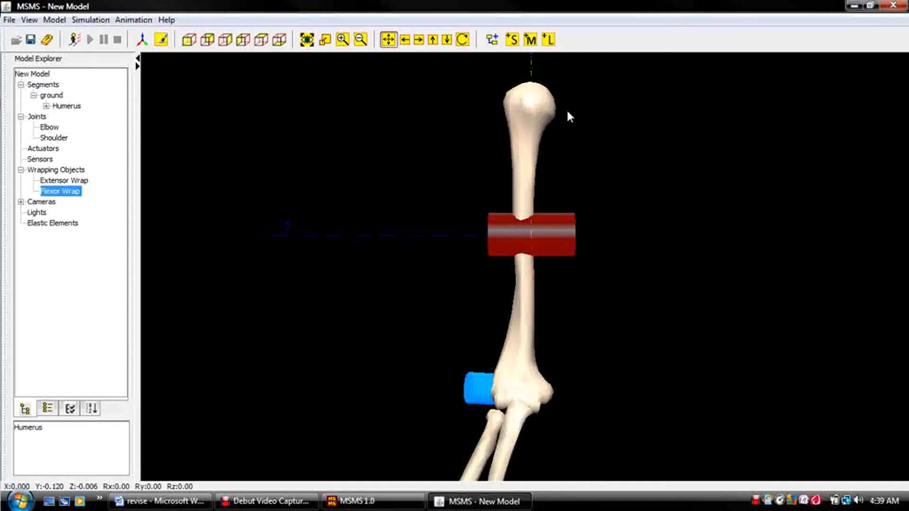
key(Right)
key(Right)
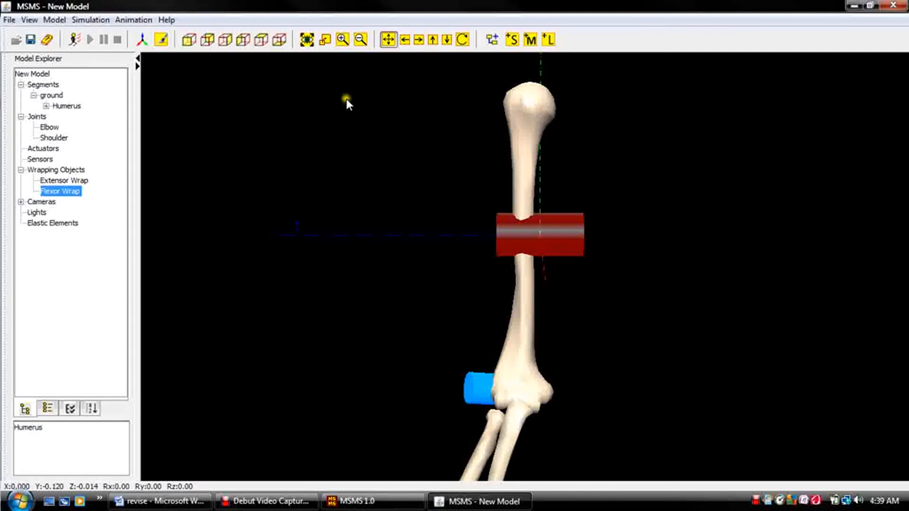
Move the Flexor Wrap cylinder off the humerus along the X axis to X 0.059, working in the side view.
click(224, 40)
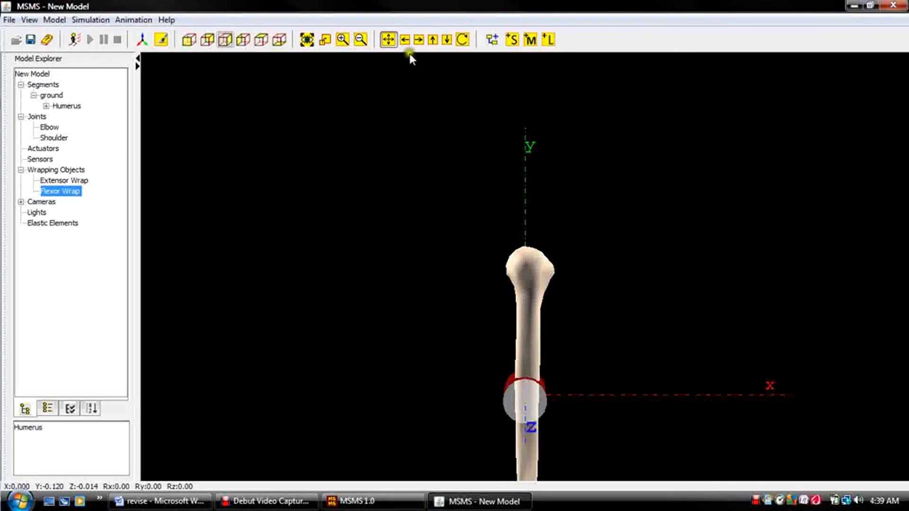
click(433, 40)
click(432, 40)
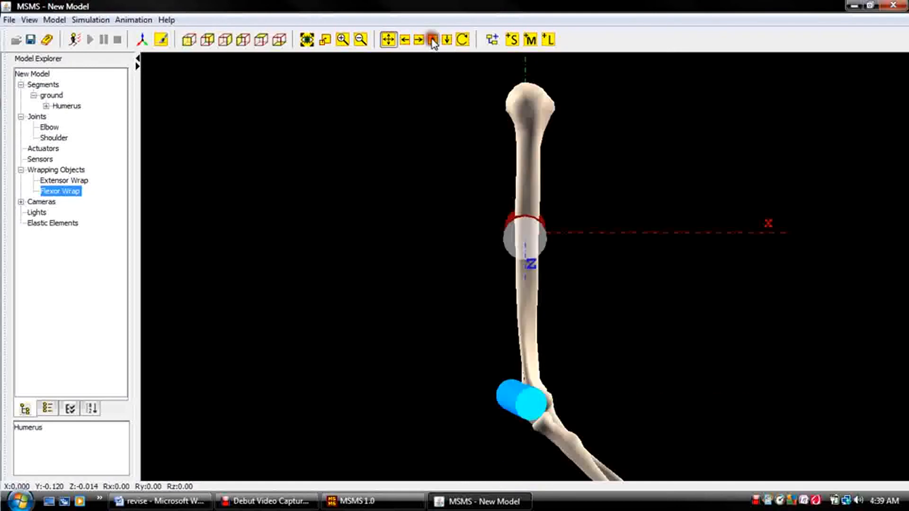
click(539, 234)
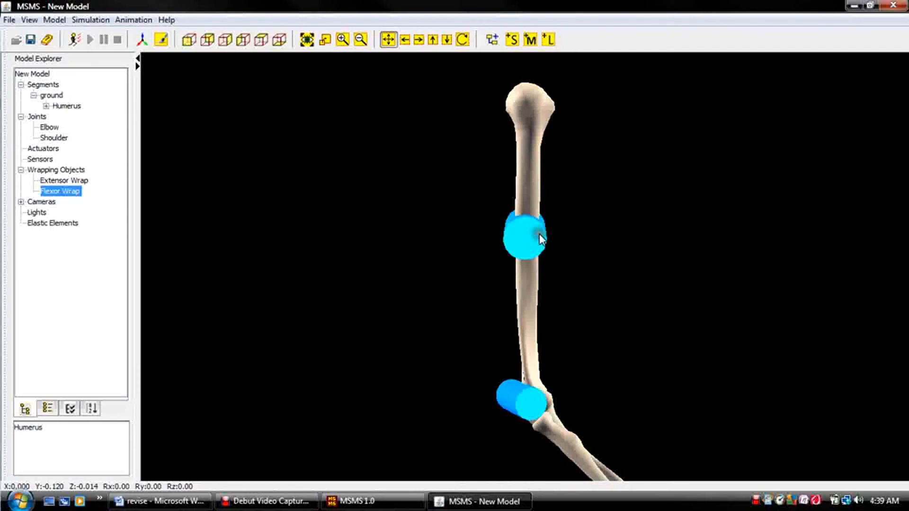
click(539, 234)
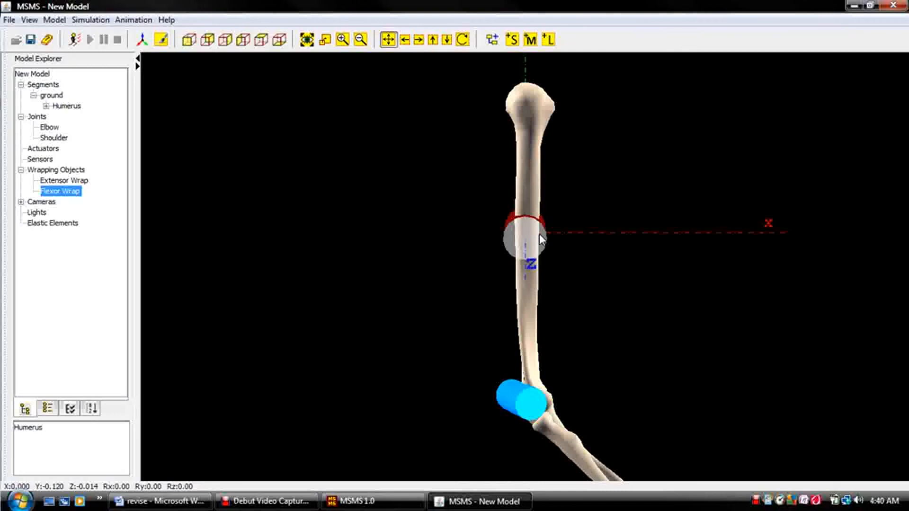
key(Right)
key(Right)
key(Right)
key(Right)
key(Right)
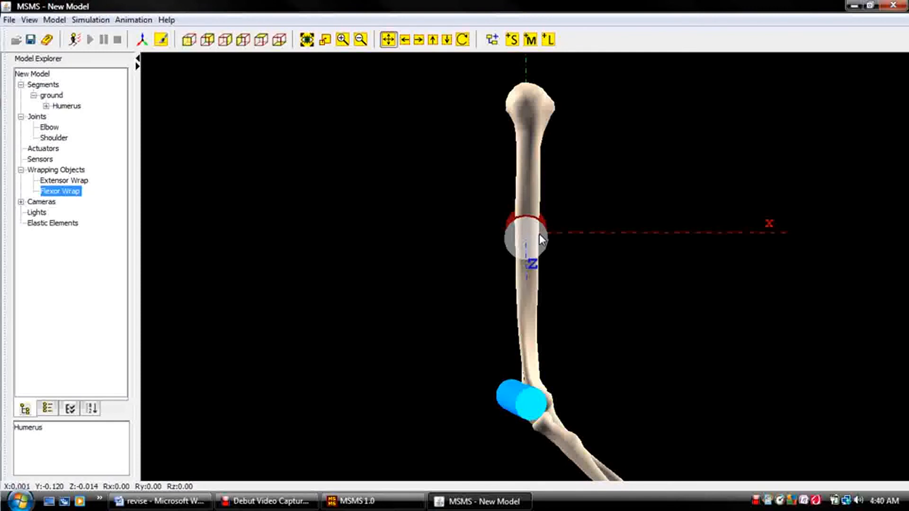
key(Right)
key(Right)
key(Right)
key(Right)
key(Right)
key(Right)
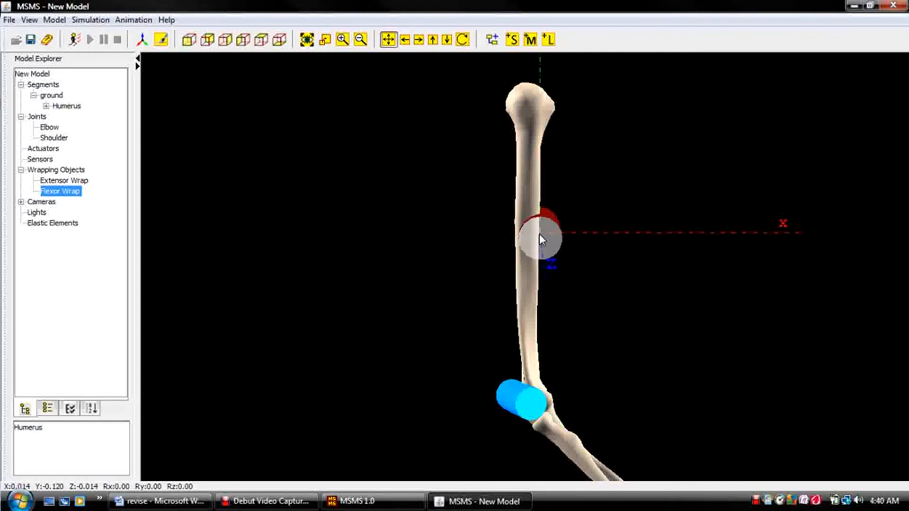
key(Right)
key(Right)
key(Right)
key(Right)
key(Right)
key(Right)
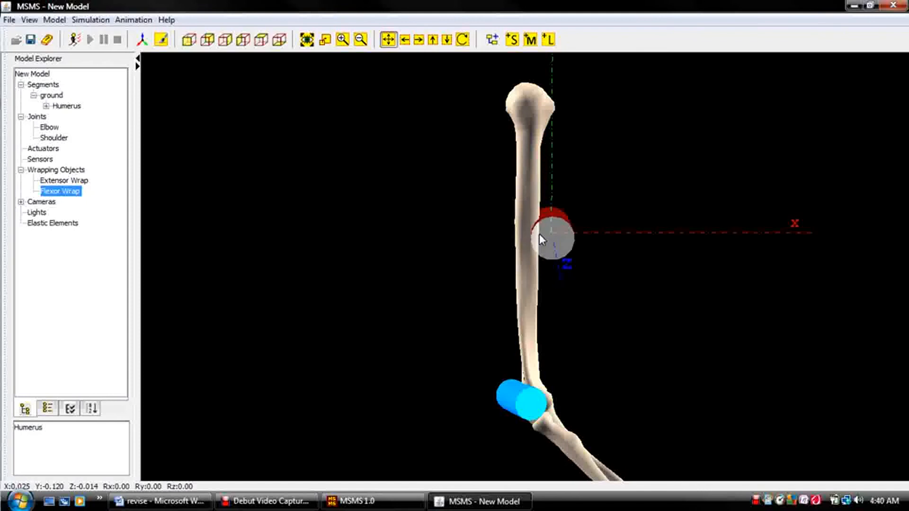
key(Right)
key(Right)
key(Right)
key(Right)
key(Right)
key(Right)
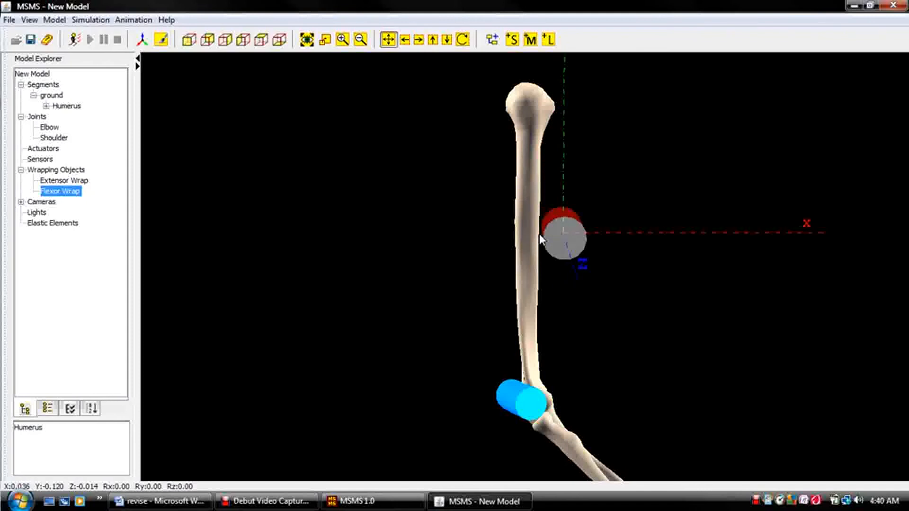
key(Right)
key(Right)
key(Right)
key(Right)
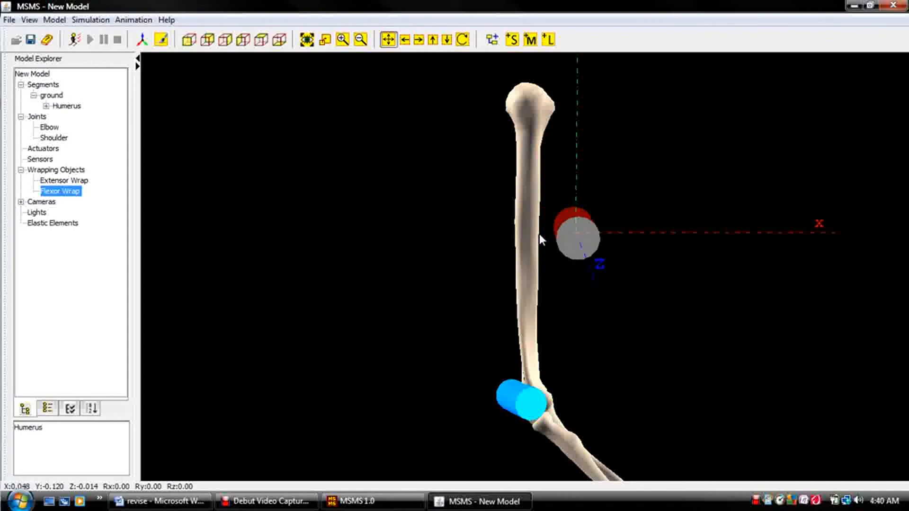
key(Right)
key(Right)
key(Right)
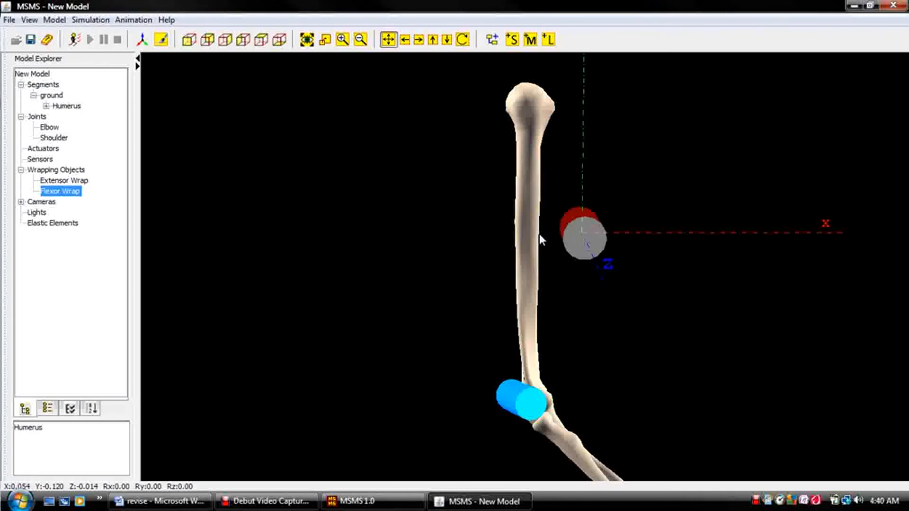
key(Right)
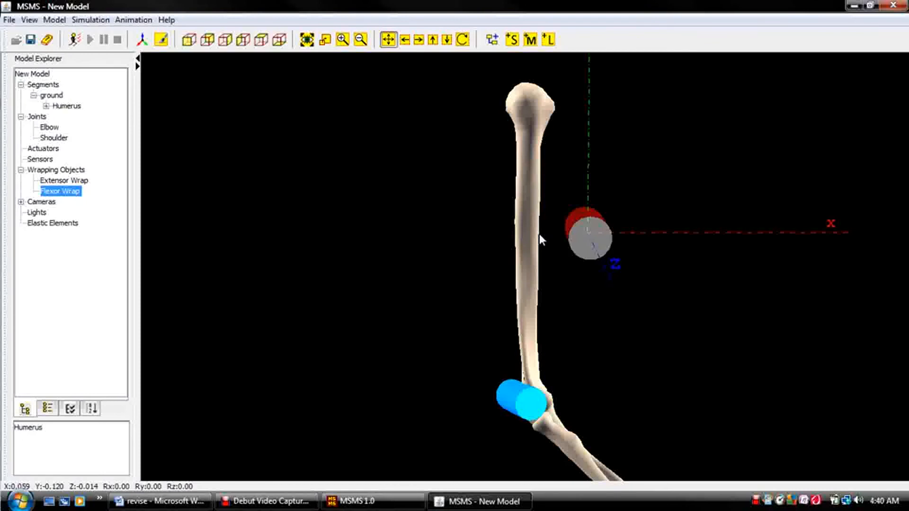
Rotate the Flexor Wrap cylinder almost a full turn about its X axis to Rx 355.
key(alt)
key(alt+Up)
key(alt+Up)
key(alt+Up)
key(alt+Up)
key(alt+Up)
key(alt+Up)
key(alt+Up)
key(alt+Up)
key(alt+Up)
key(alt+Up)
key(alt+Up)
key(alt+Up)
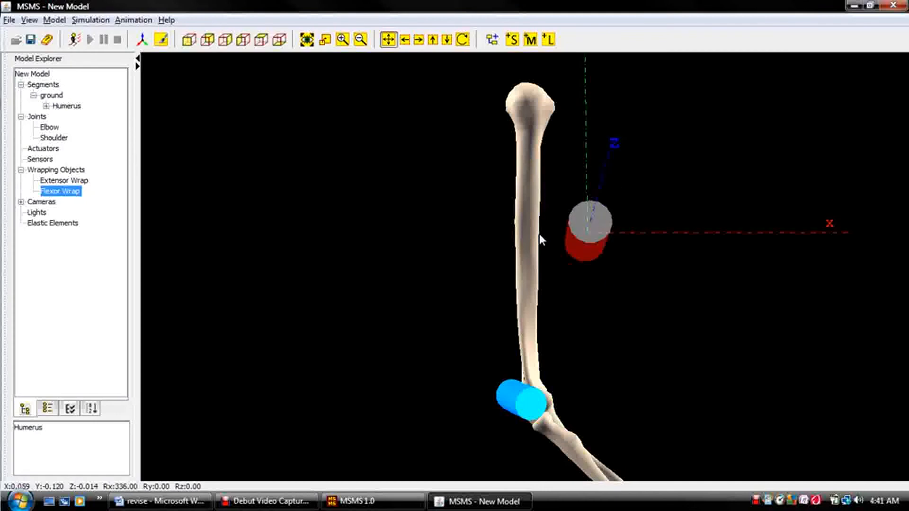
key(alt+Up)
key(alt+Up)
key(alt+Up)
key(alt+Up)
key(alt+Up)
key(alt+Up)
key(alt+Up)
key(alt+Up)
key(alt+Up)
key(alt+Up)
key(alt+Up)
key(alt+Up)
key(alt+Up)
key(alt+Up)
key(alt+Up)
key(alt+Up)
key(alt+Up)
key(alt+Up)
key(alt+Up)
key(alt+Up)
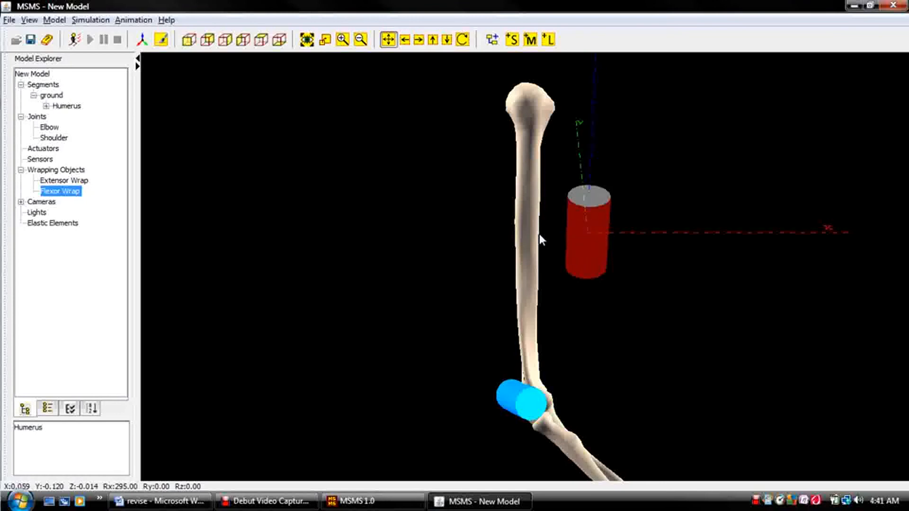
key(alt+Up)
key(alt+Up)
key(alt+Up)
key(alt+Up)
key(alt+Up)
key(alt+Up)
key(alt+Up)
key(alt+Up)
key(alt+Up)
key(alt+Up)
key(alt+Up)
key(alt+Up)
key(alt+Up)
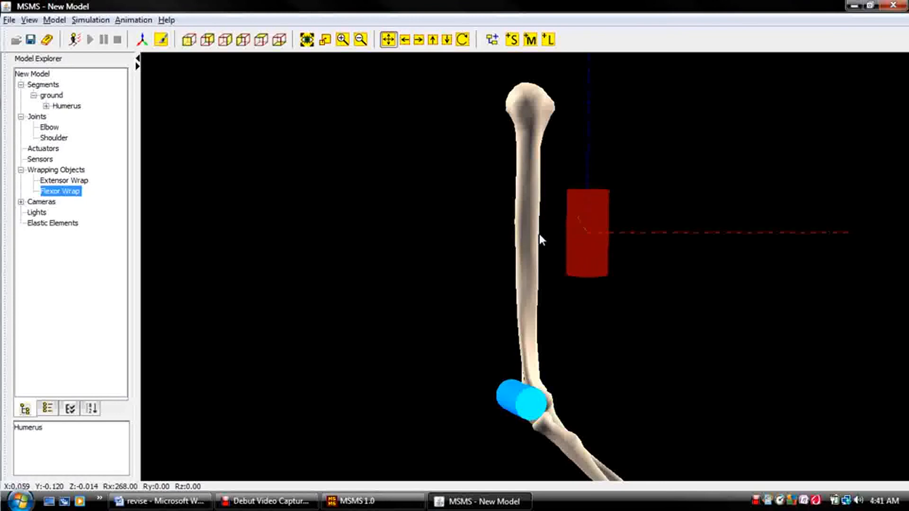
key(alt+Up)
key(alt+Up)
key(alt+Up)
key(alt+Up)
key(alt+Up)
key(alt+Up)
key(alt+Up)
key(alt+Up)
key(alt+Up)
key(alt+Up)
key(alt+Up)
key(alt+Up)
key(alt+Up)
key(alt+Up)
key(alt+Up)
key(alt+Up)
key(alt+Up)
key(alt+Up)
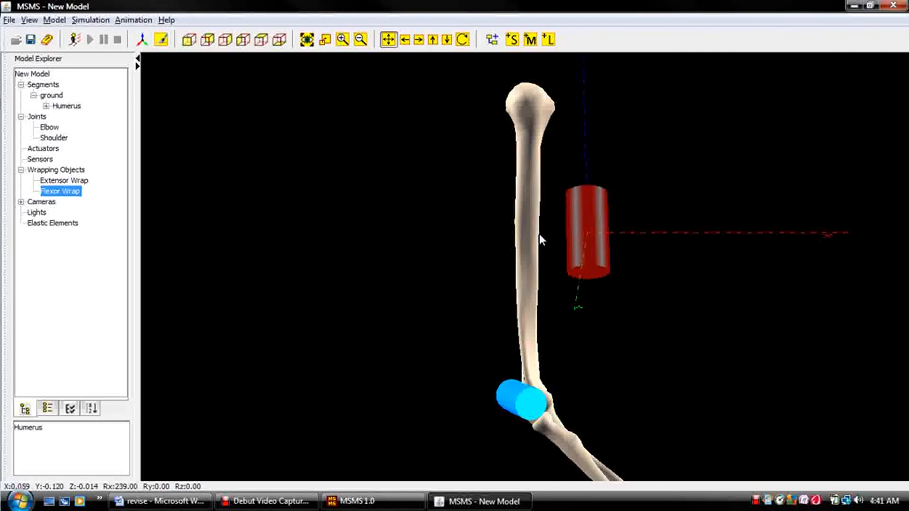
key(alt+Up)
key(alt+Up)
key(alt+Up)
key(alt+Up)
key(alt+Up)
key(alt+Up)
key(alt+Up)
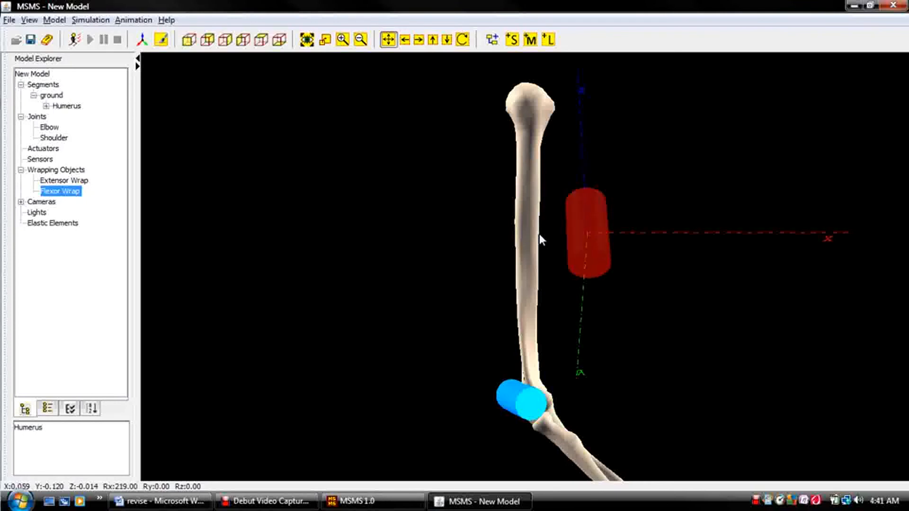
key(alt+Up)
key(alt+Up)
key(alt+Up)
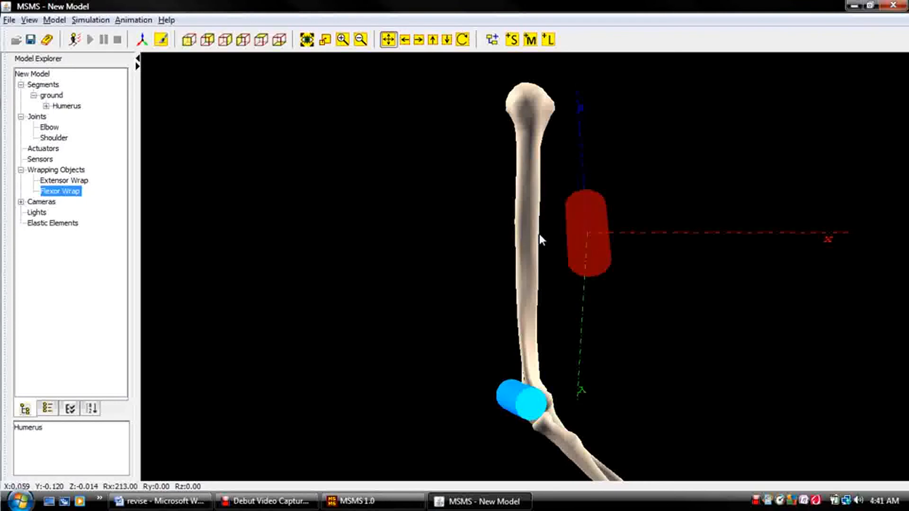
key(alt+Up)
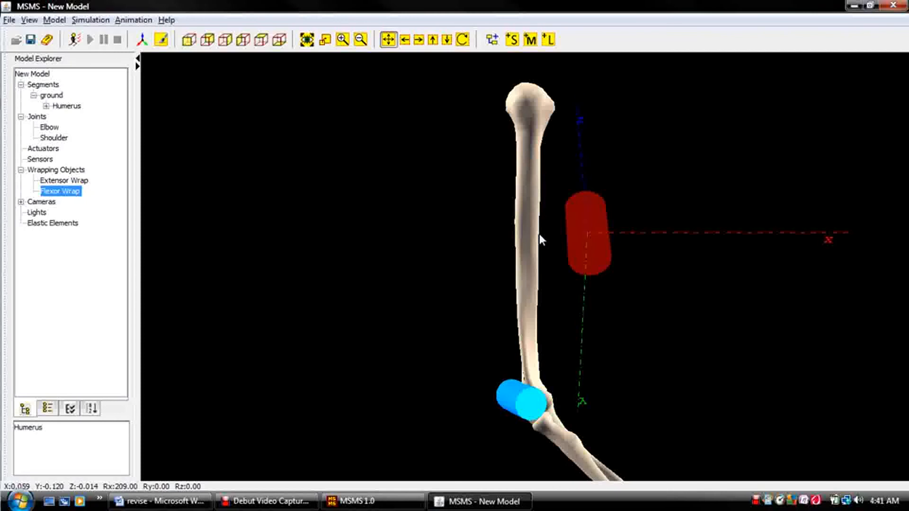
key(alt+Up)
key(alt+Up)
key(alt+Up)
key(alt+Up)
key(alt+Up)
key(alt+Up)
key(alt+Up)
key(alt+Up)
key(alt+Up)
key(alt+Up)
key(alt+Up)
key(alt+Up)
key(alt+Up)
key(alt+Up)
key(alt+Up)
key(alt+Up)
key(alt+Up)
key(alt+Up)
key(alt+Up)
key(alt+Up)
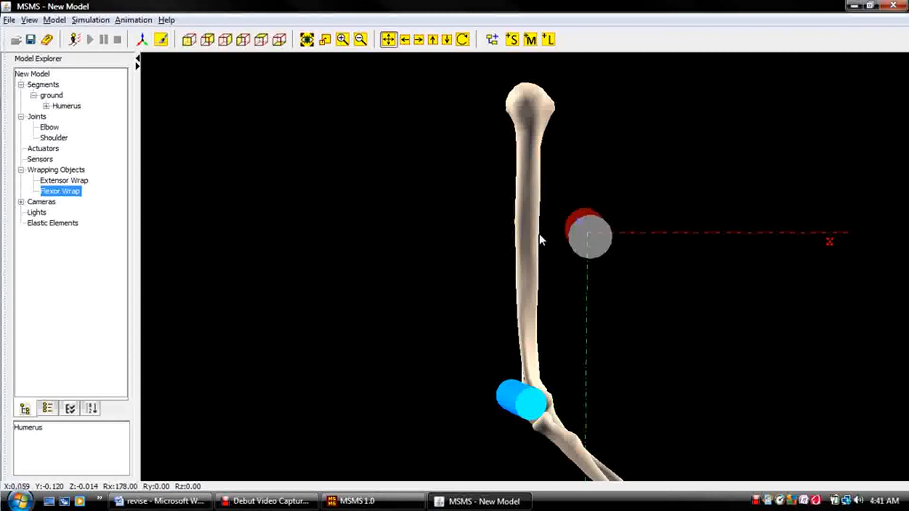
key(alt+Up)
key(alt+Up)
key(alt+Up)
key(alt+Up)
key(alt+Up)
key(alt+Up)
key(alt+Up)
key(alt+Up)
key(alt+Up)
key(alt+Up)
key(alt+Up)
key(alt+Up)
key(alt+Up)
key(alt+Up)
key(alt+Up)
key(alt+Up)
key(alt+Up)
key(alt+Up)
key(alt+Up)
key(alt+Up)
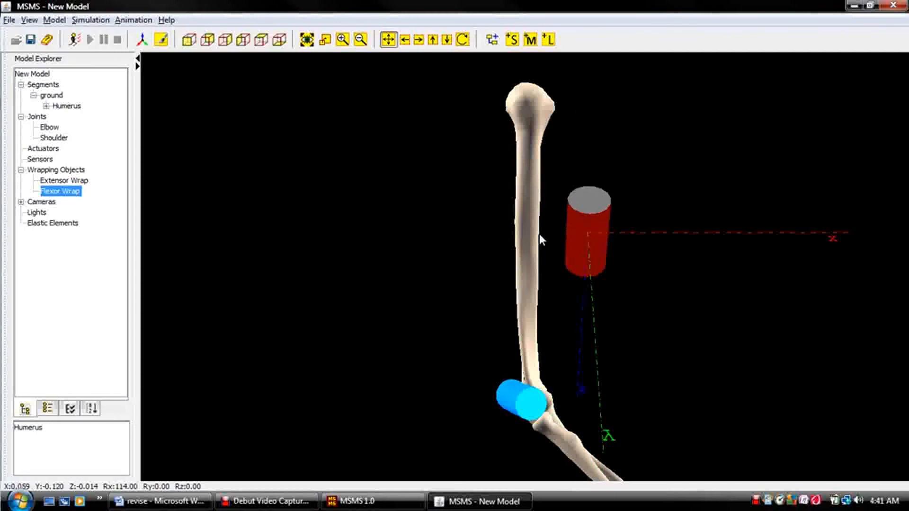
key(alt+Up)
key(alt+Up)
key(alt+Up)
key(alt+Up)
key(alt+Up)
key(alt+Up)
key(alt+Up)
key(alt+Up)
key(alt+Up)
key(alt+Up)
key(alt+Up)
key(alt+Up)
key(alt+Up)
key(alt+Up)
key(alt+Up)
key(alt+Up)
key(alt+Up)
key(alt+Up)
key(alt+Up)
key(alt+Up)
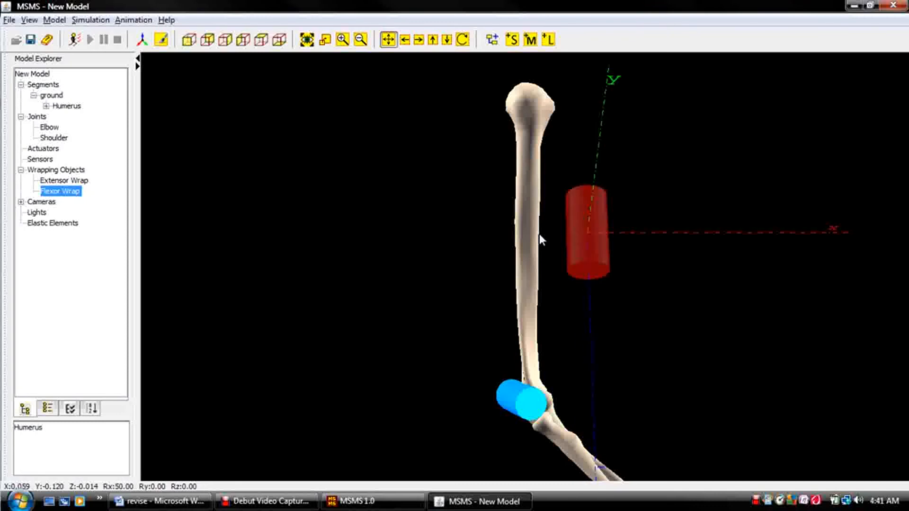
key(alt+Up)
key(alt+Up)
key(alt+Up)
key(alt+Up)
key(alt+Up)
key(alt+Up)
key(alt+Up)
key(alt+Up)
key(alt+Up)
key(alt+Up)
key(alt+Up)
key(alt+Up)
key(alt+Up)
key(alt+Up)
key(alt+Up)
key(alt+Up)
key(alt+Up)
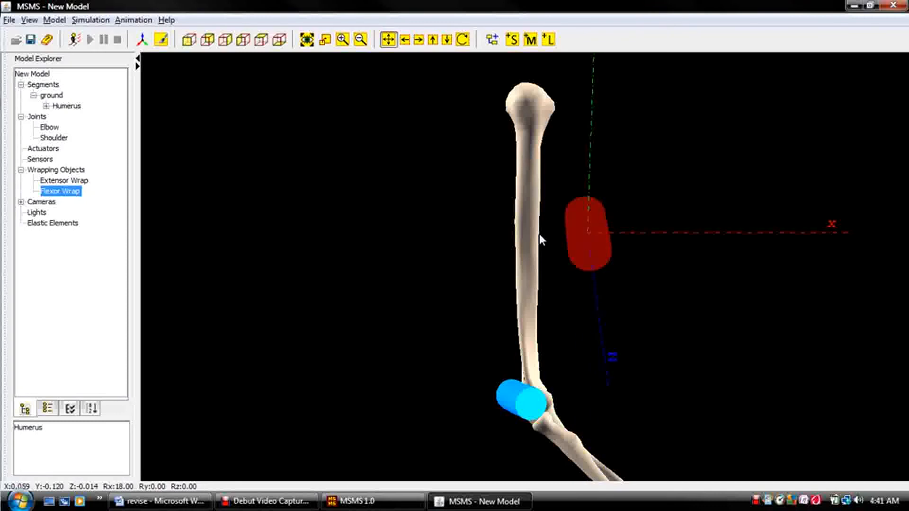
key(alt+Up)
key(alt+Up)
key(alt+Up)
key(alt+Up)
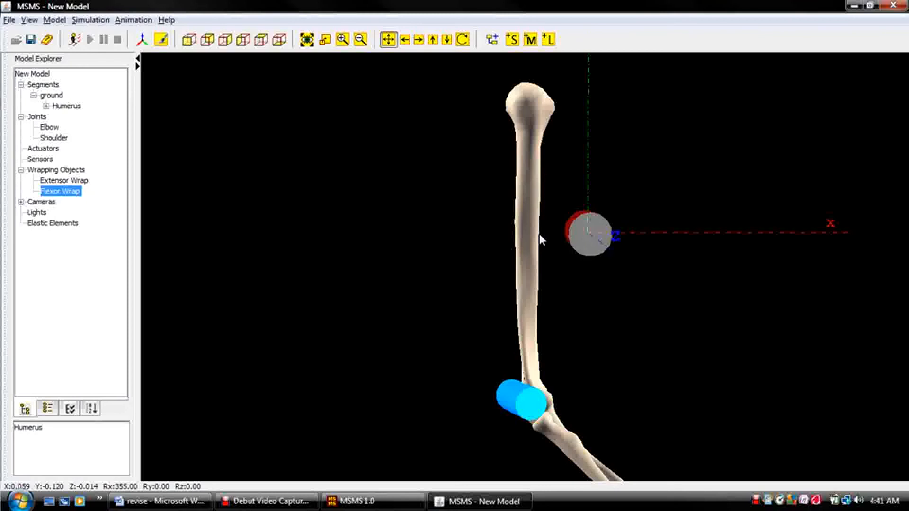
Fine-tune the Flexor Wrap cylinder's orientation to Rx 356, Ry 6 and Rz 354.
key(alt+Right)
key(alt+Right)
key(alt+Right)
key(alt+Right)
key(alt+Right)
key(alt+Right)
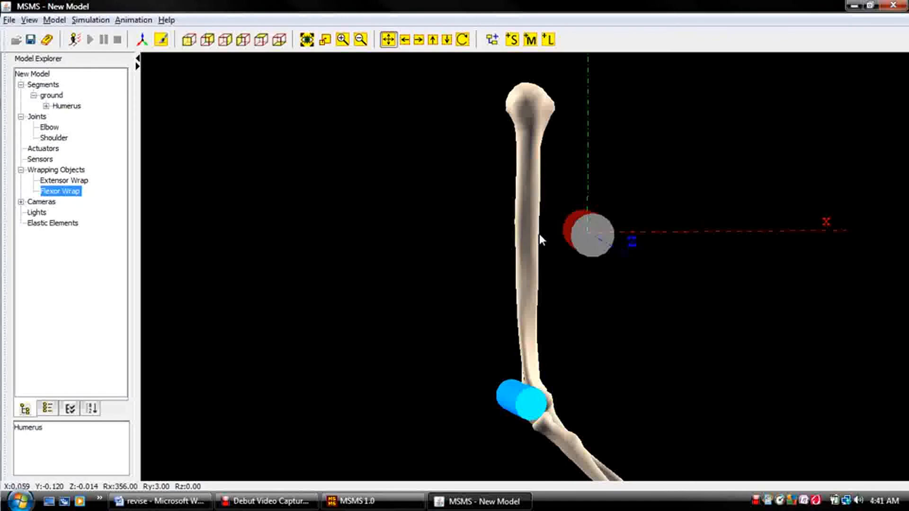
key(alt+Right)
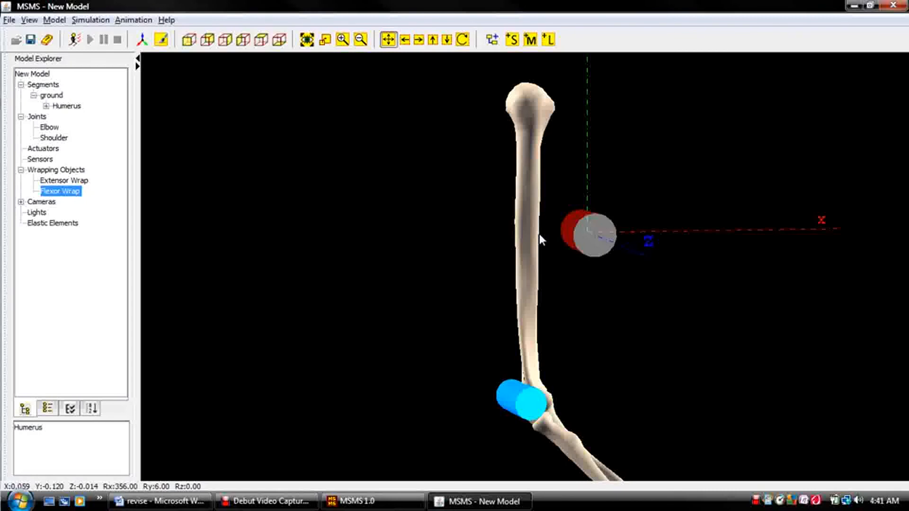
key(ctrl+Page_Down)
key(ctrl+Page_Down)
key(ctrl+Page_Down)
key(ctrl+Page_Down)
key(ctrl+Page_Down)
key(ctrl+Page_Down)
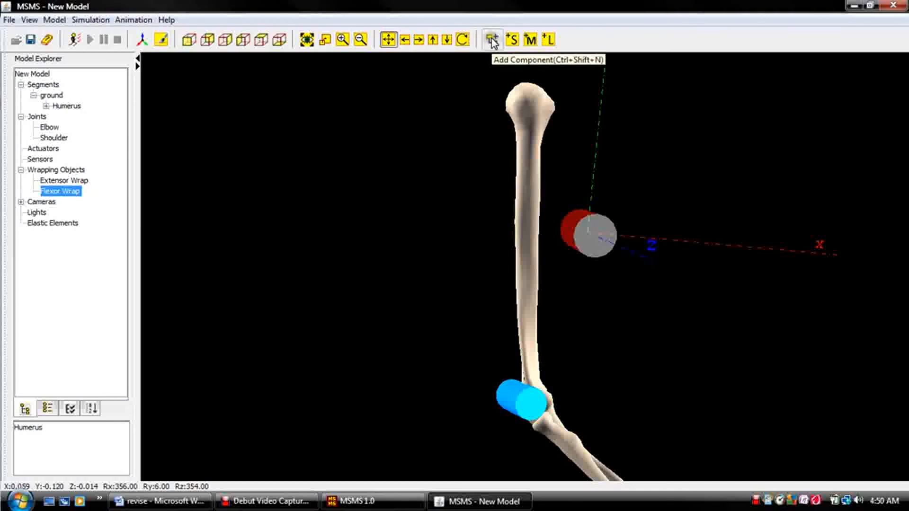
Add a new wrapping object named Ring Wrap with the Humerus as its parent.
click(493, 39)
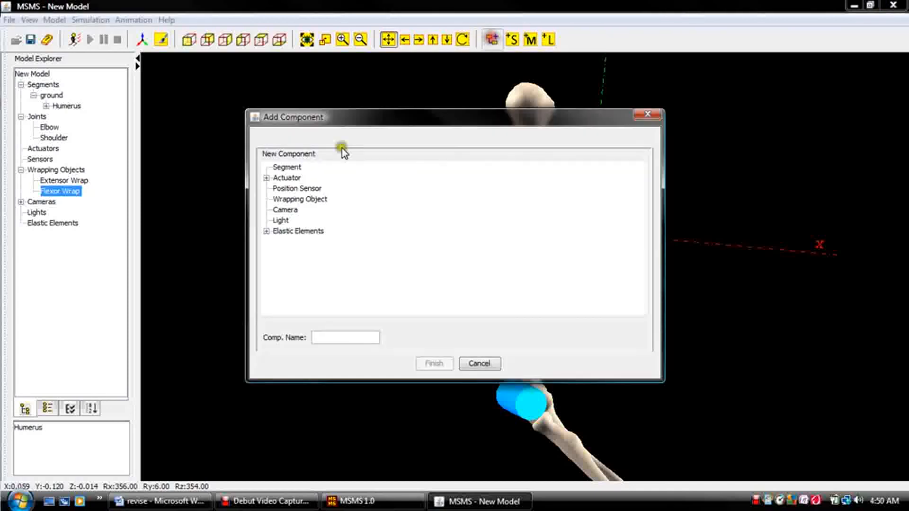
click(287, 201)
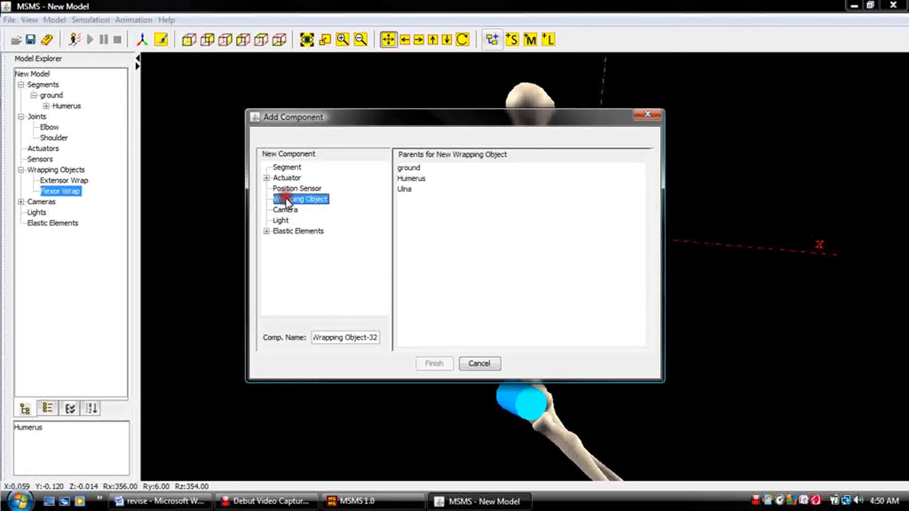
click(408, 179)
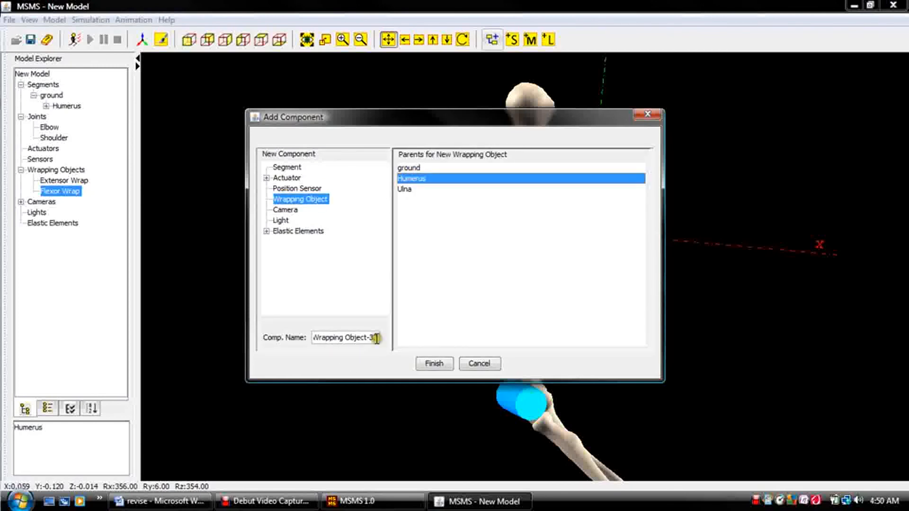
drag(372, 337, 262, 337)
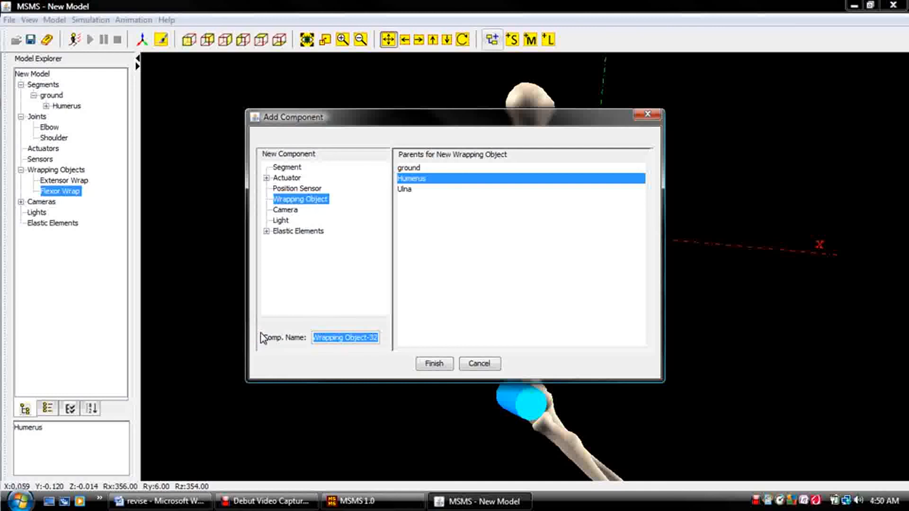
text(Ring Wra)
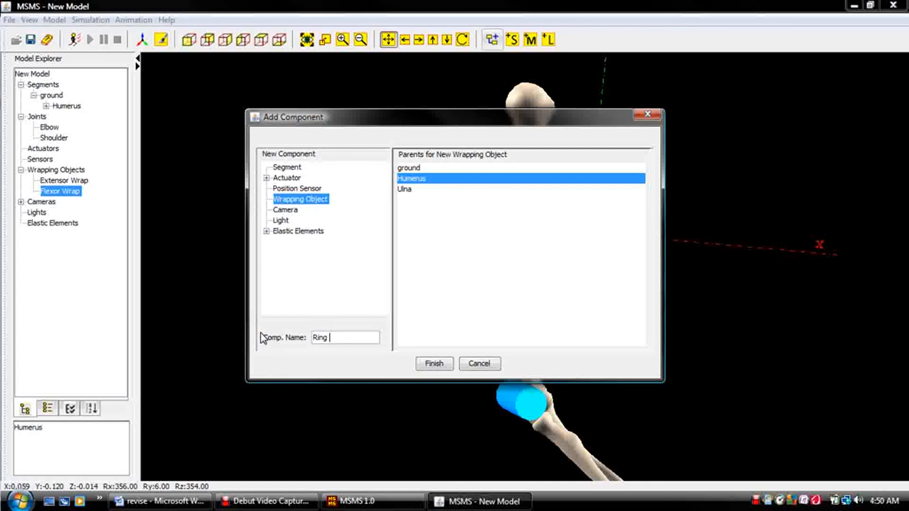
text(p)
click(432, 368)
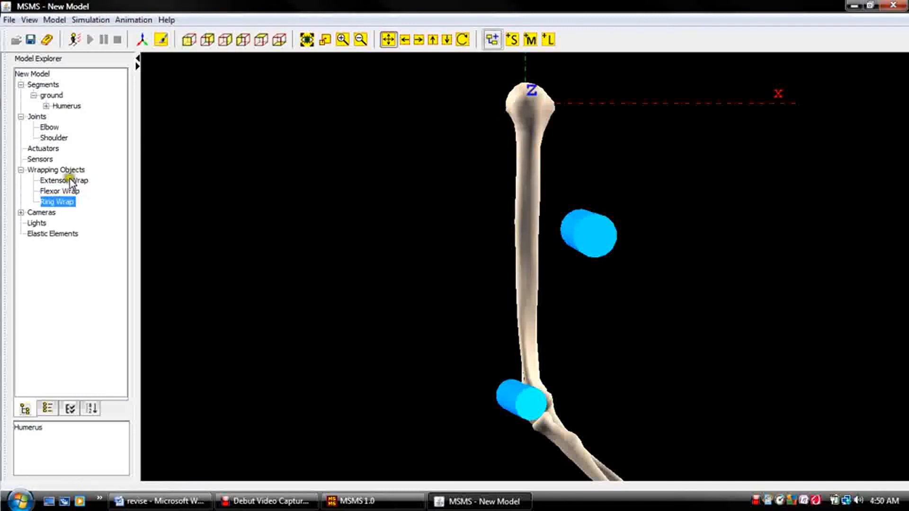
Change the Ring Wrap's shape to Ring and set its radius to 0.02 m.
double_click(58, 202)
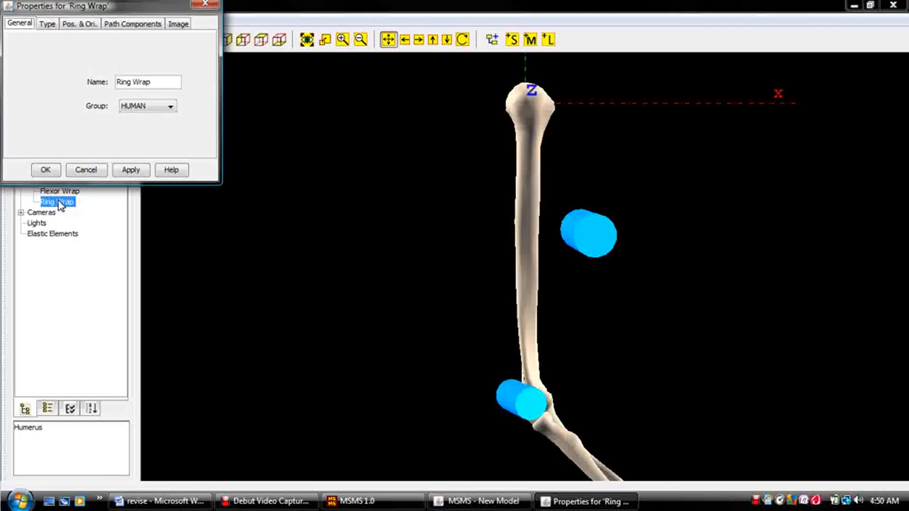
click(49, 26)
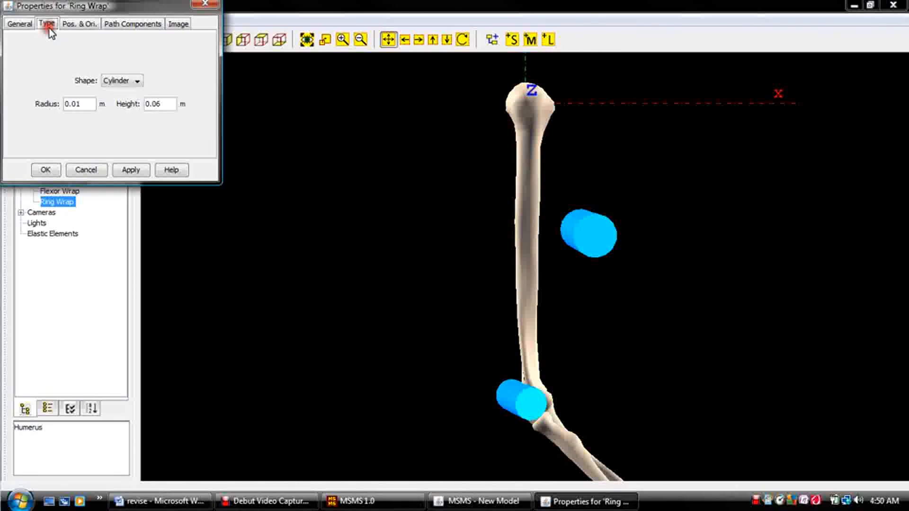
click(122, 85)
click(120, 116)
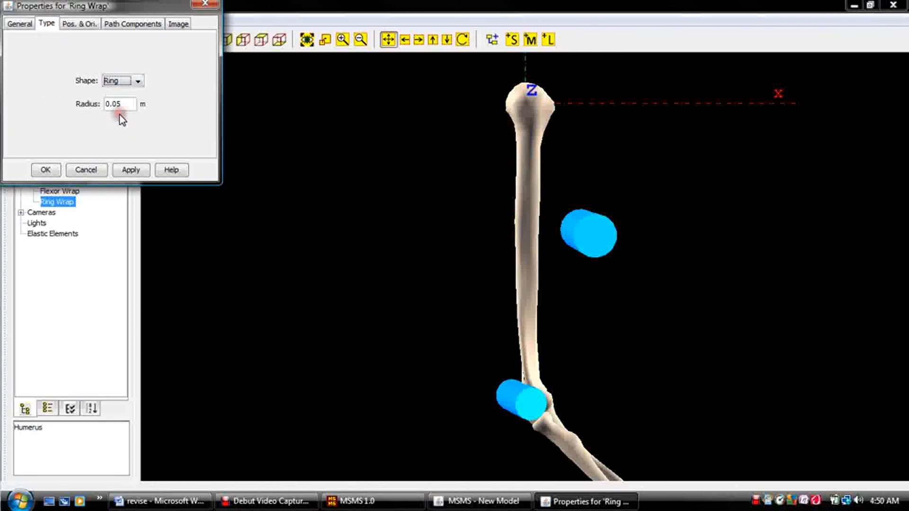
click(127, 103)
key(BackSpace)
text(2)
Open the Ring Wrap's position and orientation settings.
click(85, 24)
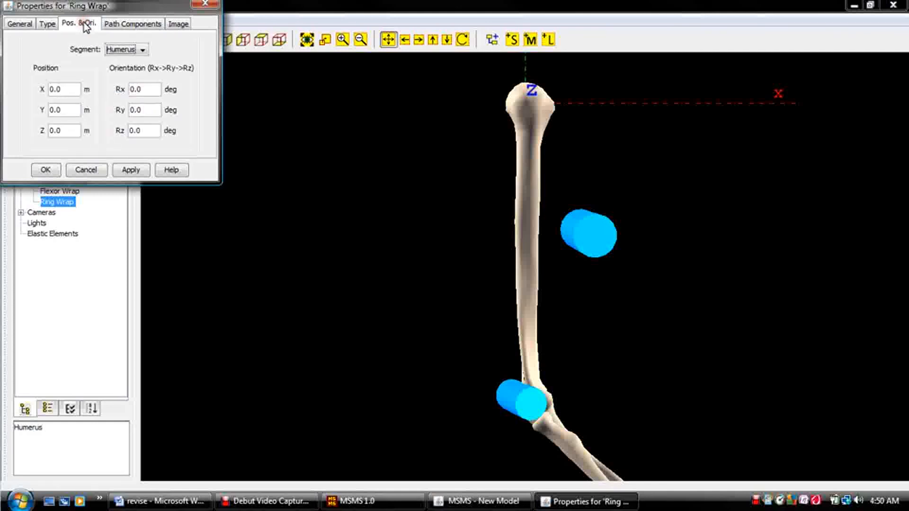